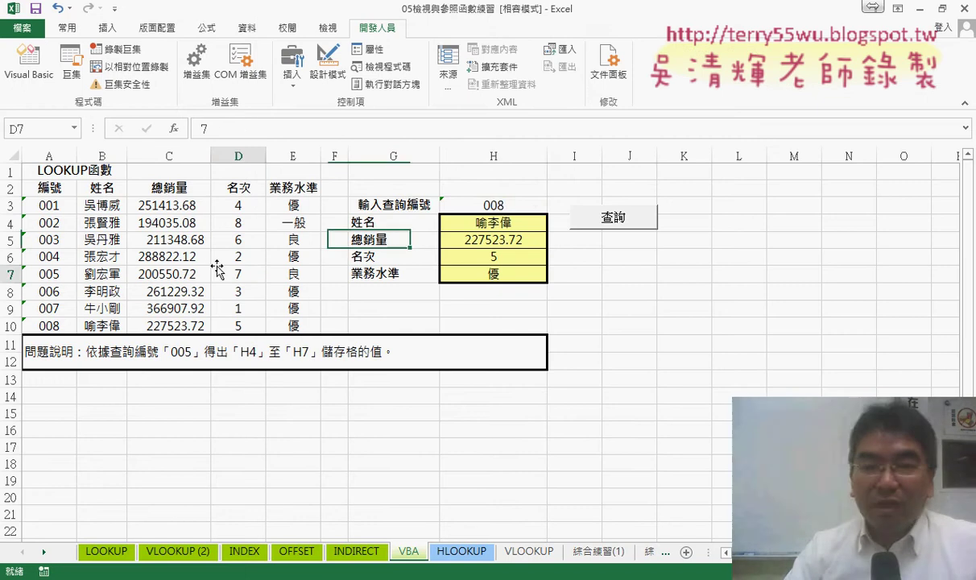
# Change the lookup number in H3 from 008 to 001 and rerun 查詢 to refresh H4:H7.
pyautogui.click(505, 207)
pyautogui.doubleClick(506, 207)
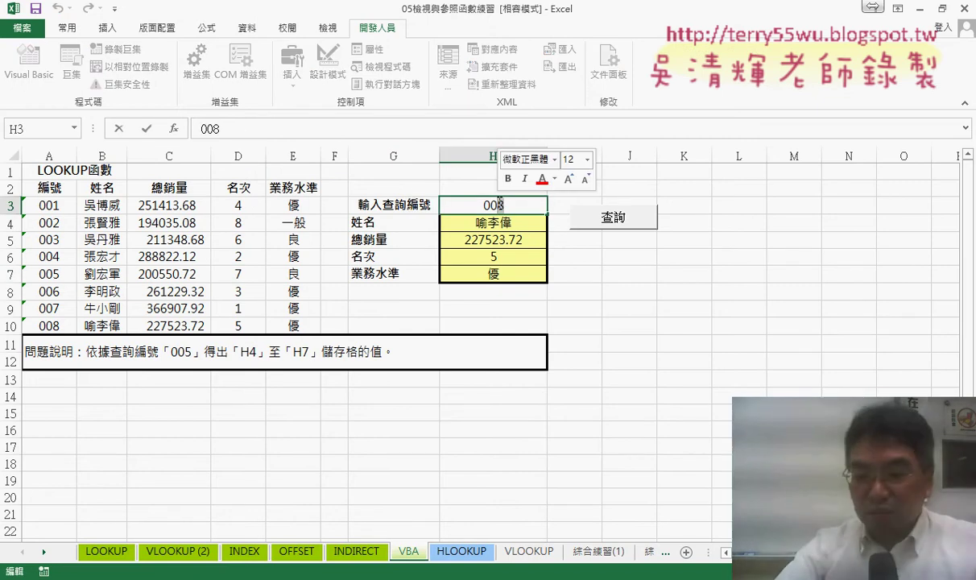
pyautogui.press('BackSpace')
pyautogui.write('1')
pyautogui.click(621, 308)
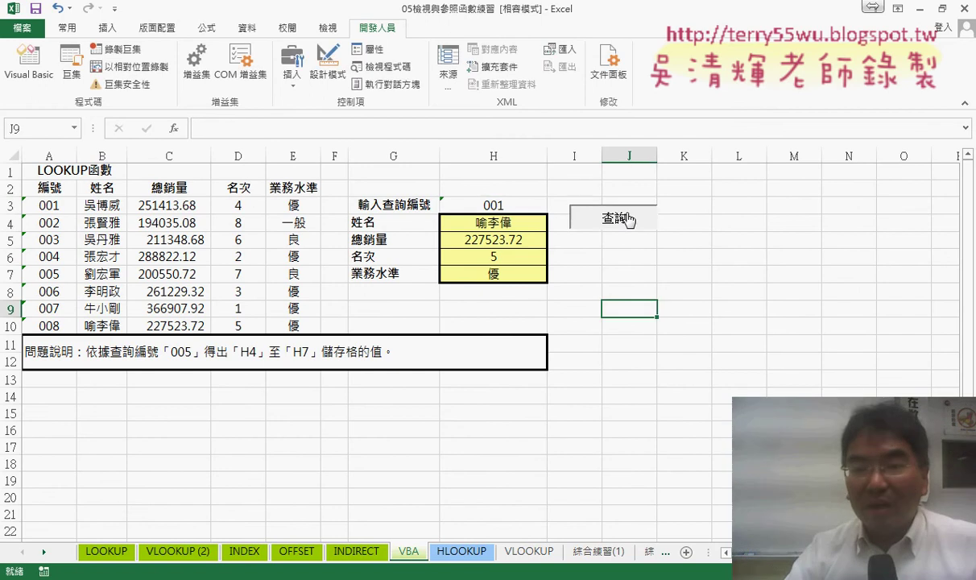
pyautogui.click(622, 219)
pyautogui.moveTo(506, 222); pyautogui.dragTo(516, 272)
pyautogui.click(483, 205)
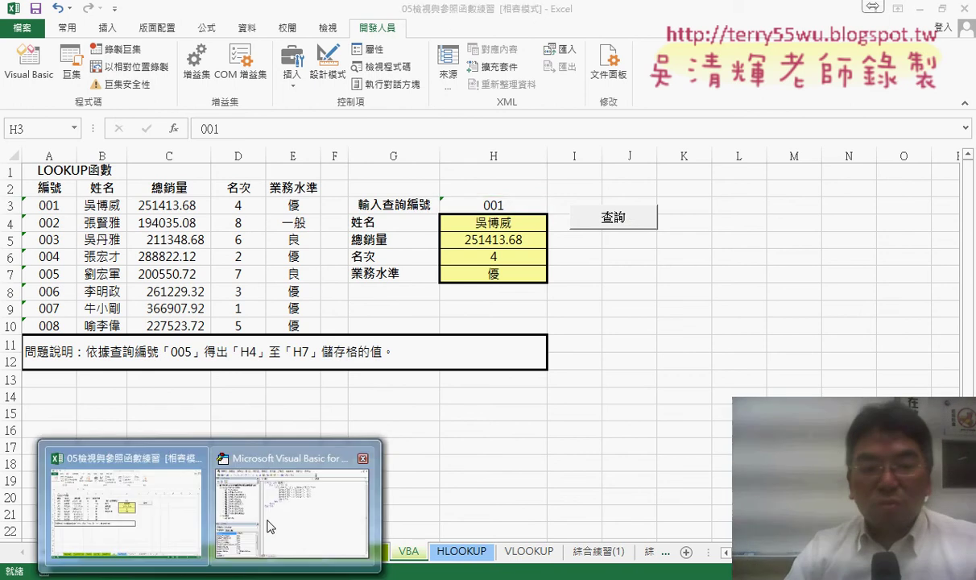
# Bring back the VBA editor and open the 工作表6 (VBA) code window from the Project Explorer.
pyautogui.click(274, 463)
pyautogui.moveTo(488, 37); pyautogui.dragTo(566, 31)
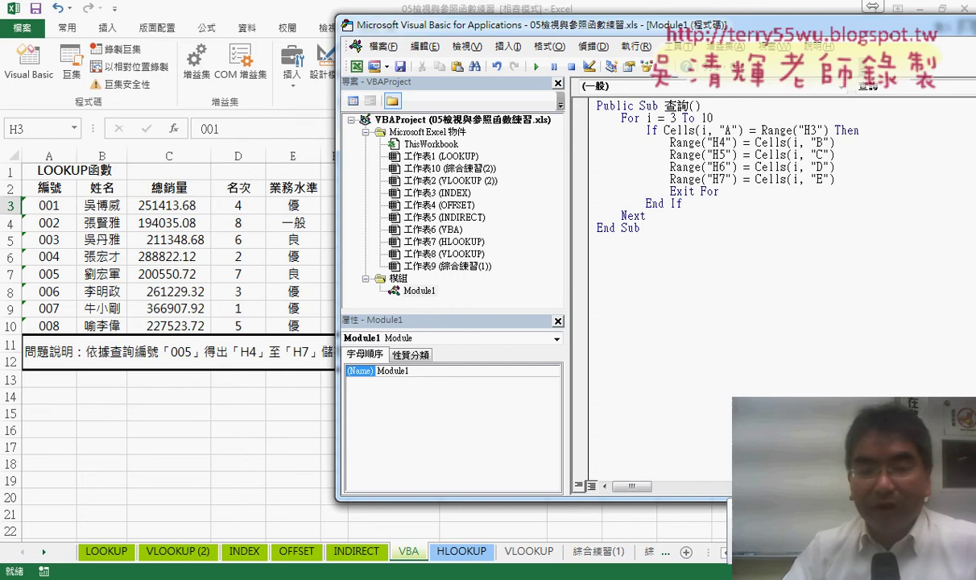
pyautogui.moveTo(394, 541); pyautogui.dragTo(390, 544)
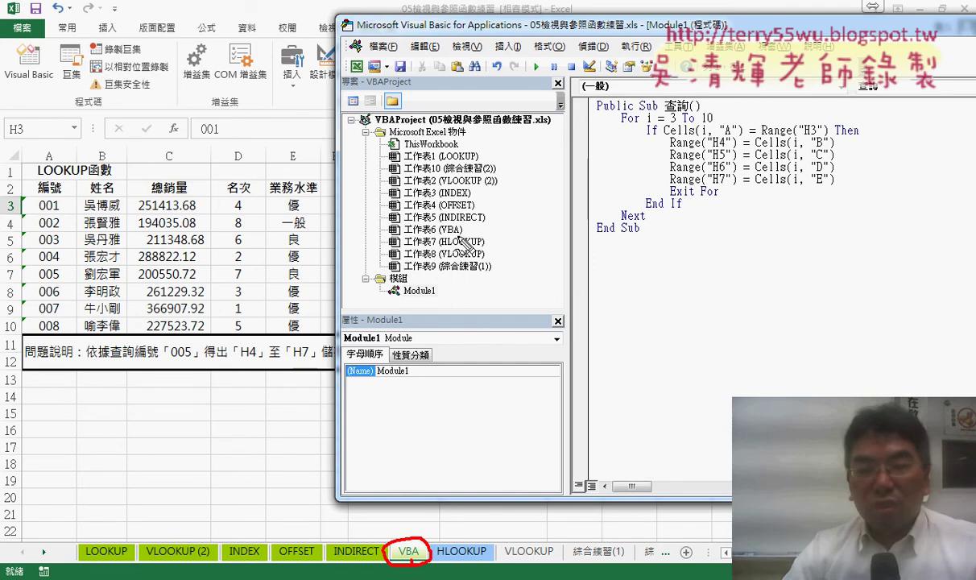
pyautogui.moveTo(463, 241); pyautogui.dragTo(460, 227)
pyautogui.moveTo(399, 536)
pyautogui.mouseDown()
pyautogui.moveTo(292, 305)
pyautogui.moveTo(362, 223)
pyautogui.moveTo(352, 233)
pyautogui.mouseUp()
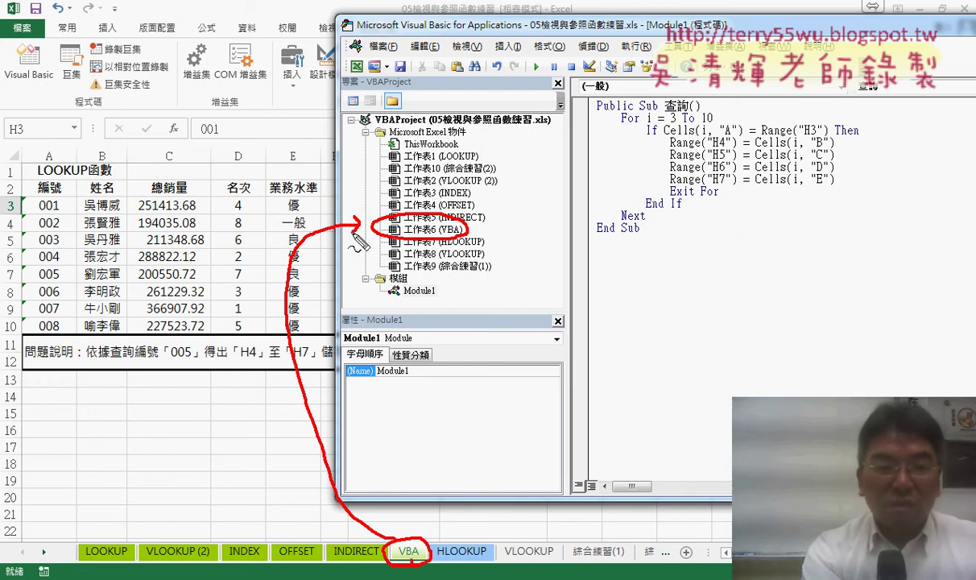
pyautogui.press('Escape')
pyautogui.doubleClick(429, 231)
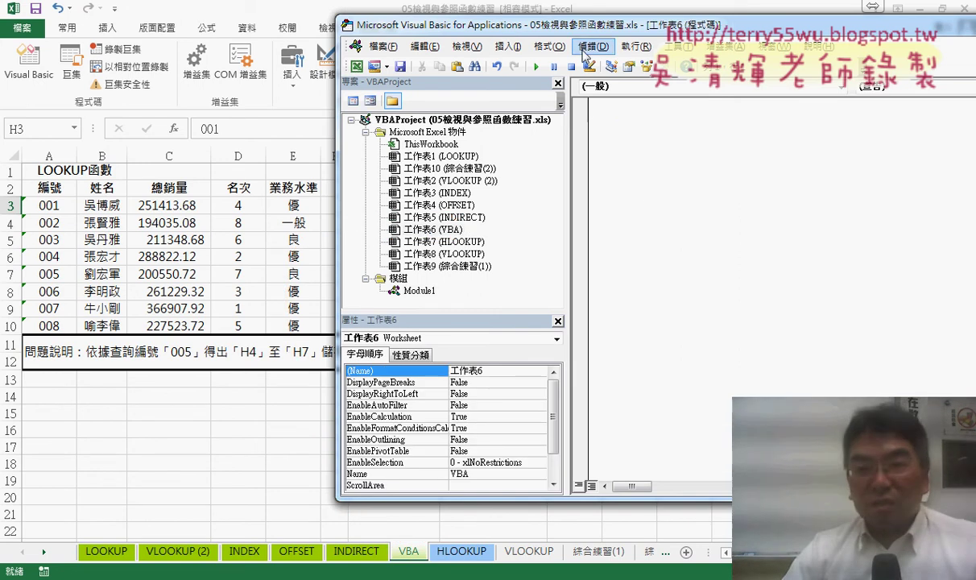
# Choose Worksheet in the code window's Object dropdown to insert a Worksheet_SelectionChange stub.
pyautogui.moveTo(575, 31); pyautogui.dragTo(341, 33)
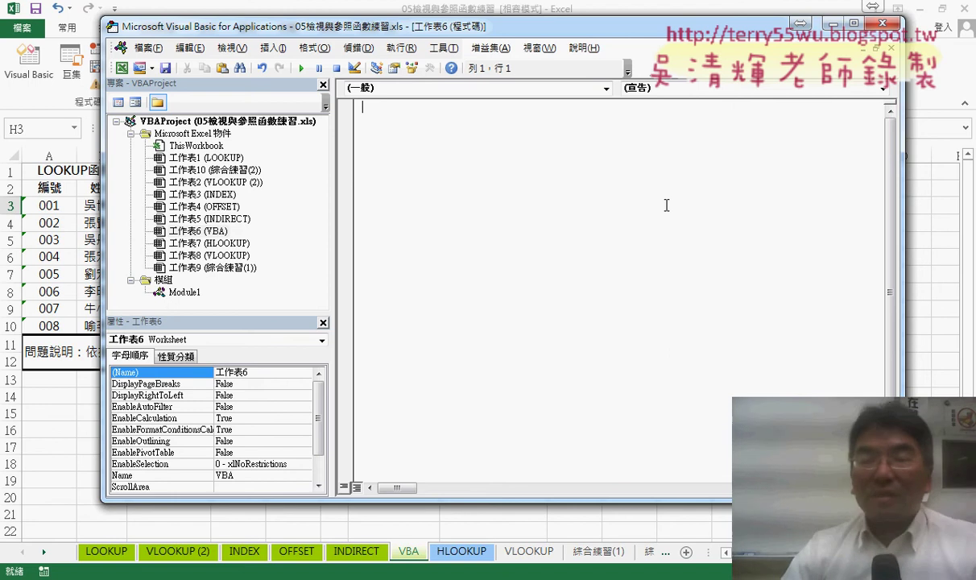
pyautogui.click(499, 87)
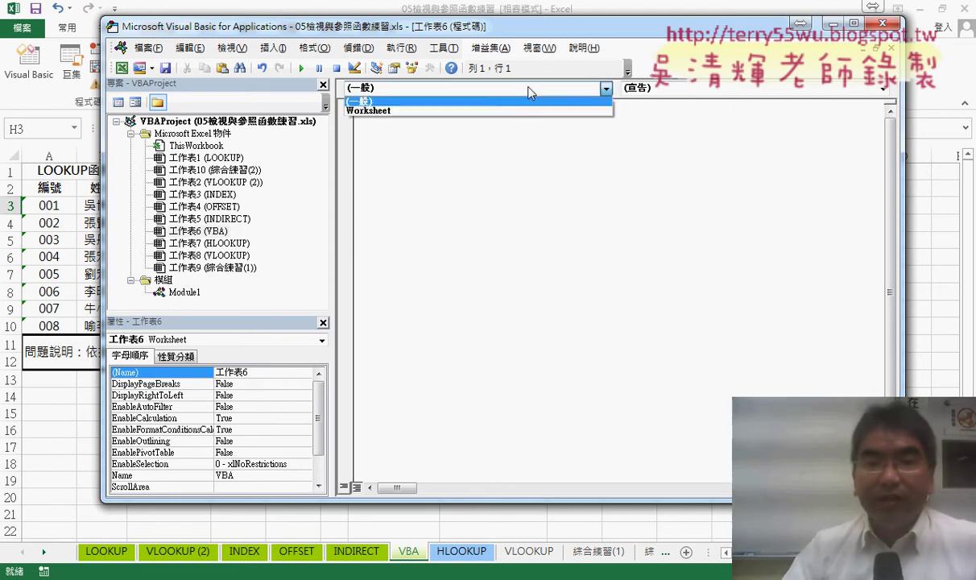
pyautogui.click(378, 111)
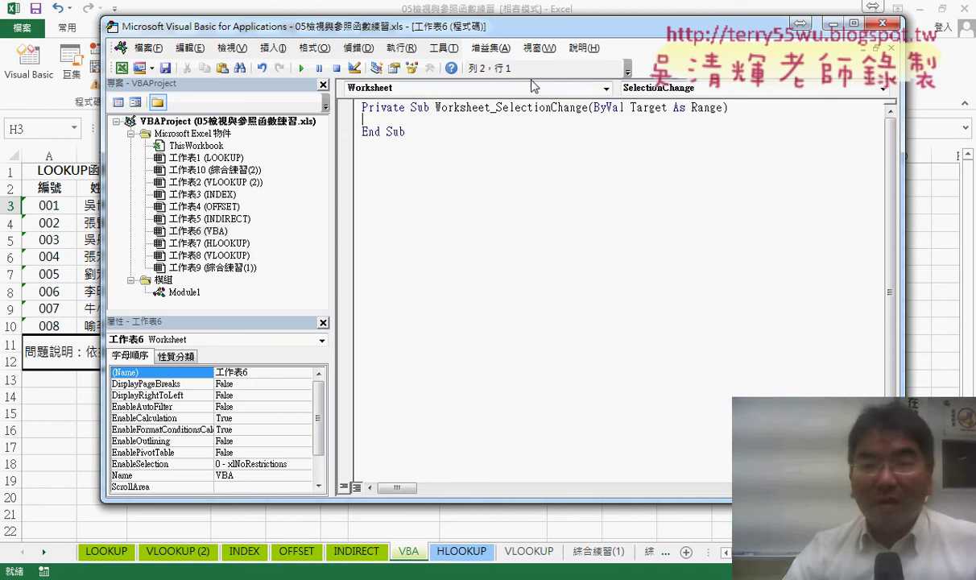
# Insert a Worksheet_Change stub from the Procedure list and delete the SelectionChange sub.
pyautogui.click(713, 88)
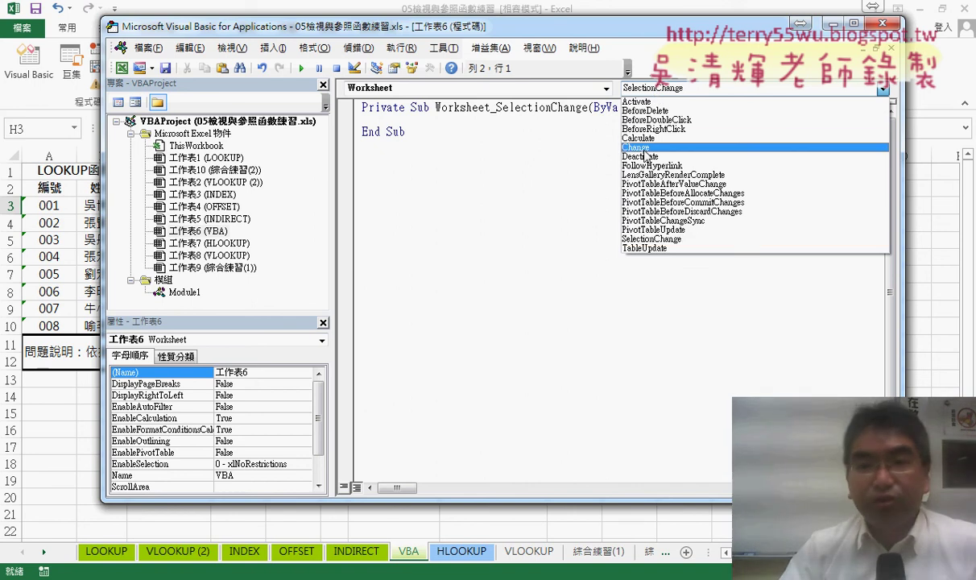
pyautogui.click(645, 148)
pyautogui.moveTo(412, 180); pyautogui.dragTo(339, 153)
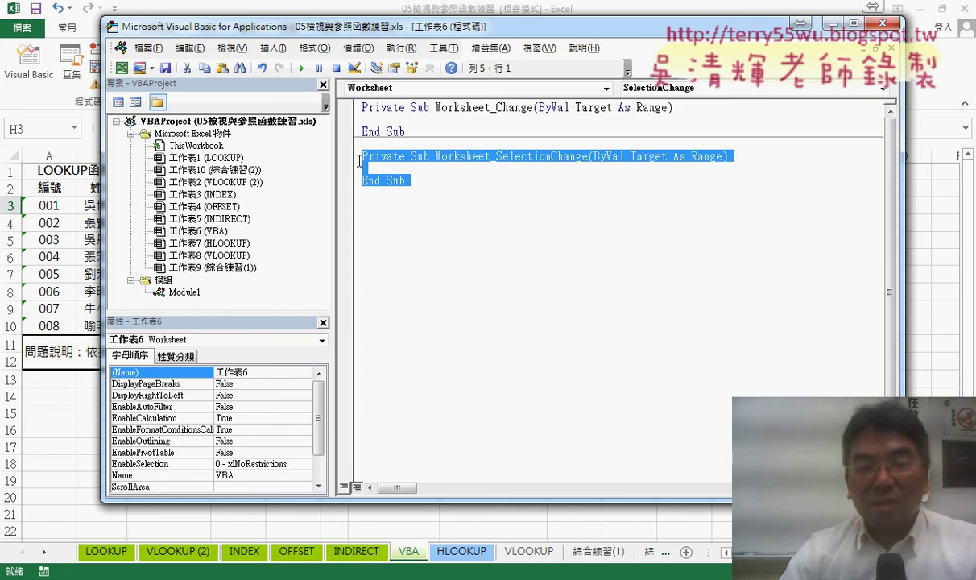
pyautogui.press('Delete')
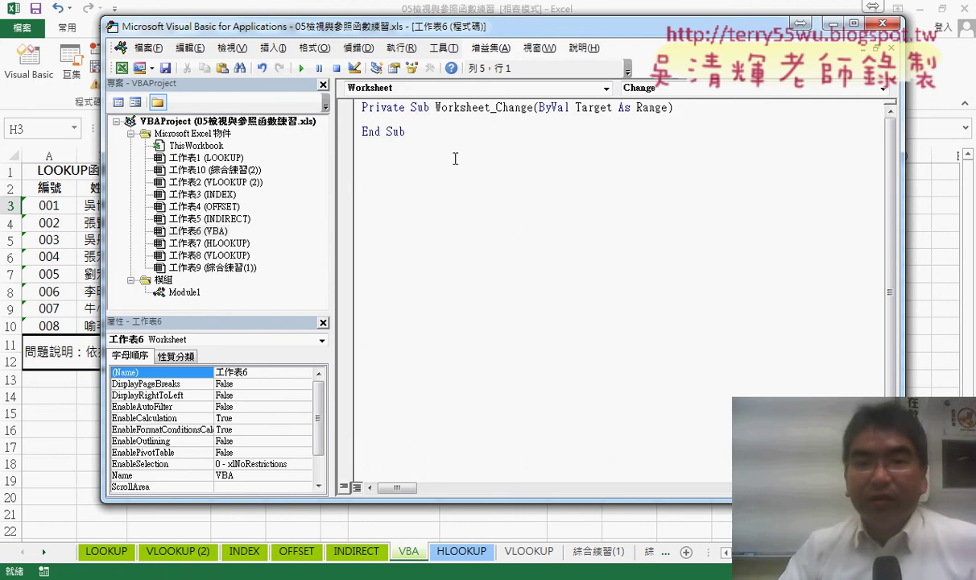
pyautogui.moveTo(436, 108); pyautogui.dragTo(531, 109)
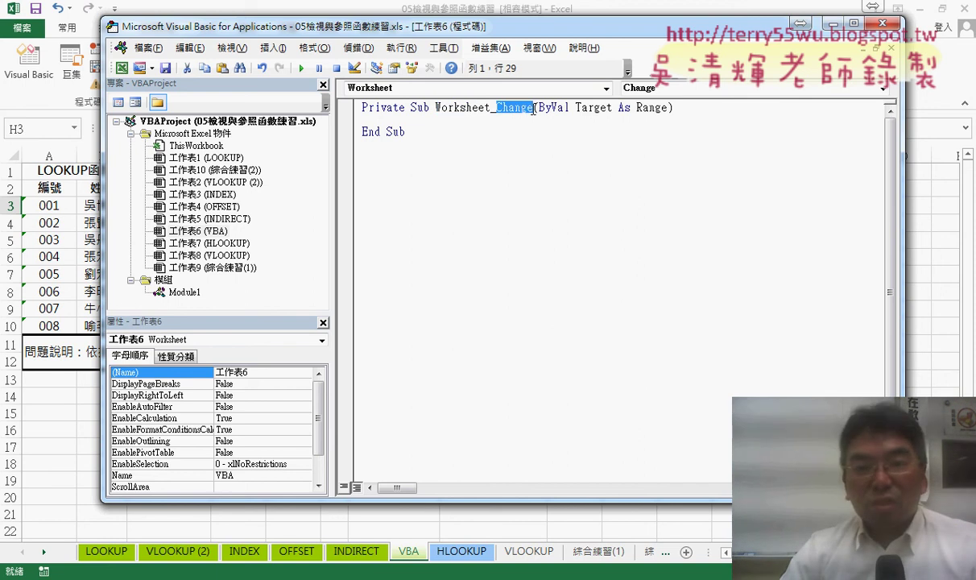
pyautogui.moveTo(411, 108)
pyautogui.mouseDown()
pyautogui.moveTo(431, 109)
pyautogui.moveTo(359, 132)
pyautogui.mouseUp()
pyautogui.click(457, 107)
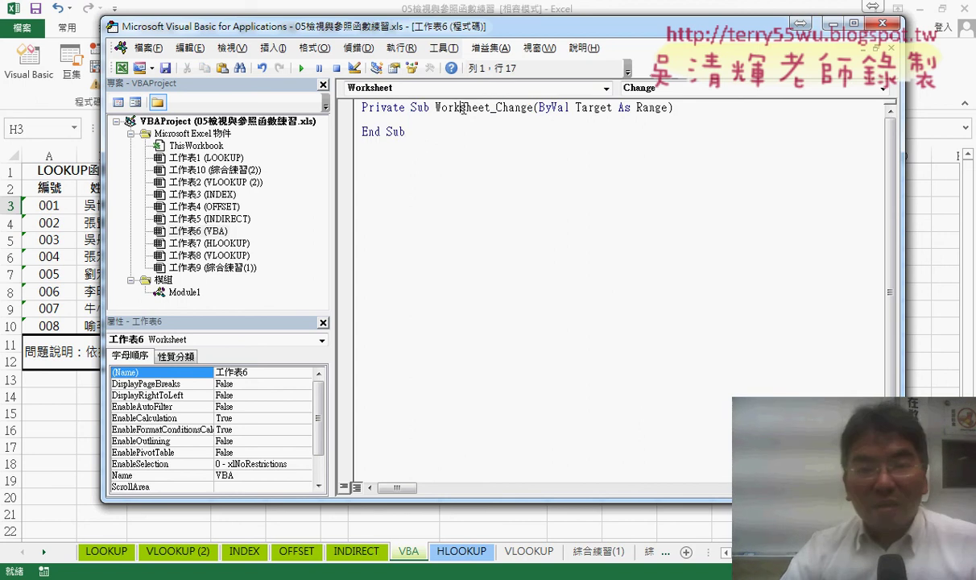
pyautogui.click(517, 107)
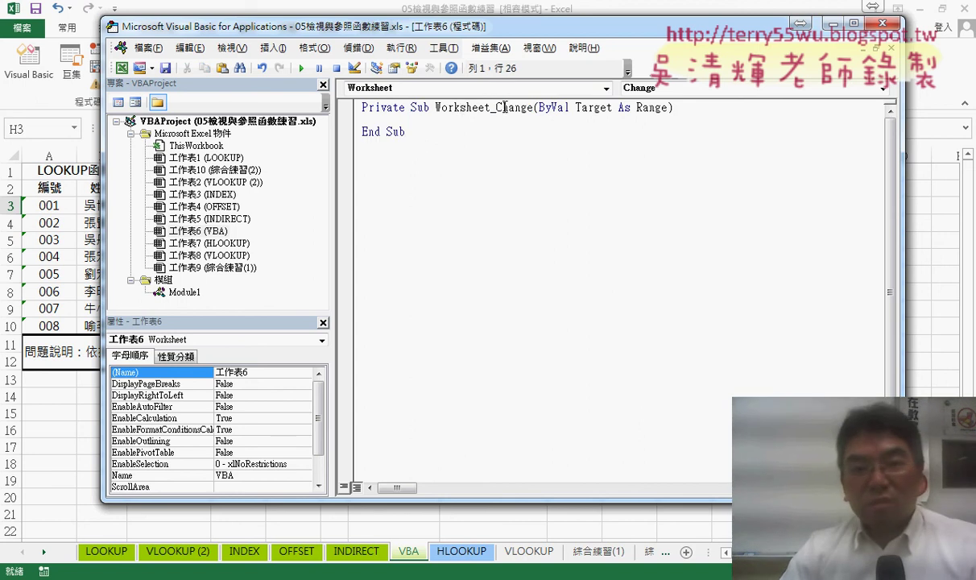
pyautogui.click(413, 110)
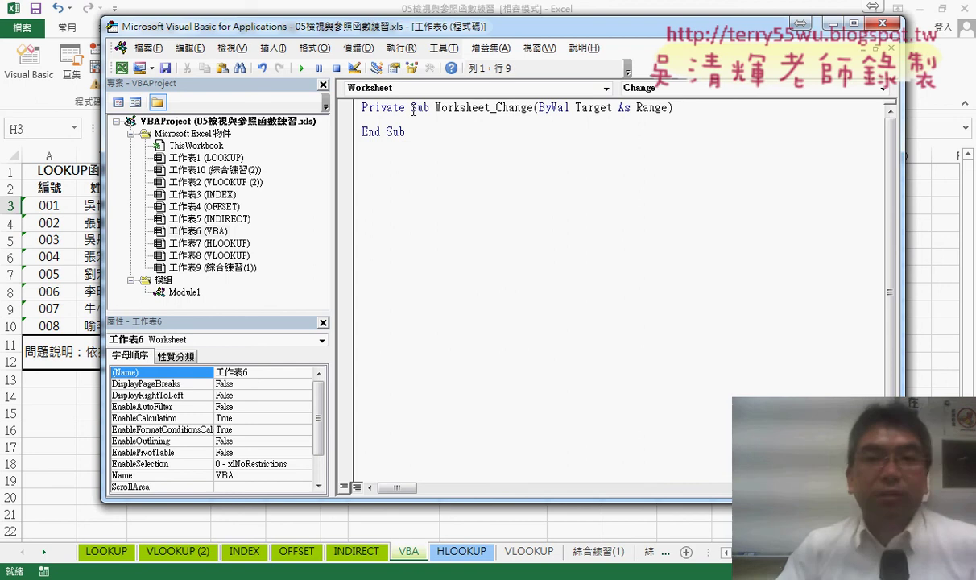
pyautogui.doubleClick(583, 107)
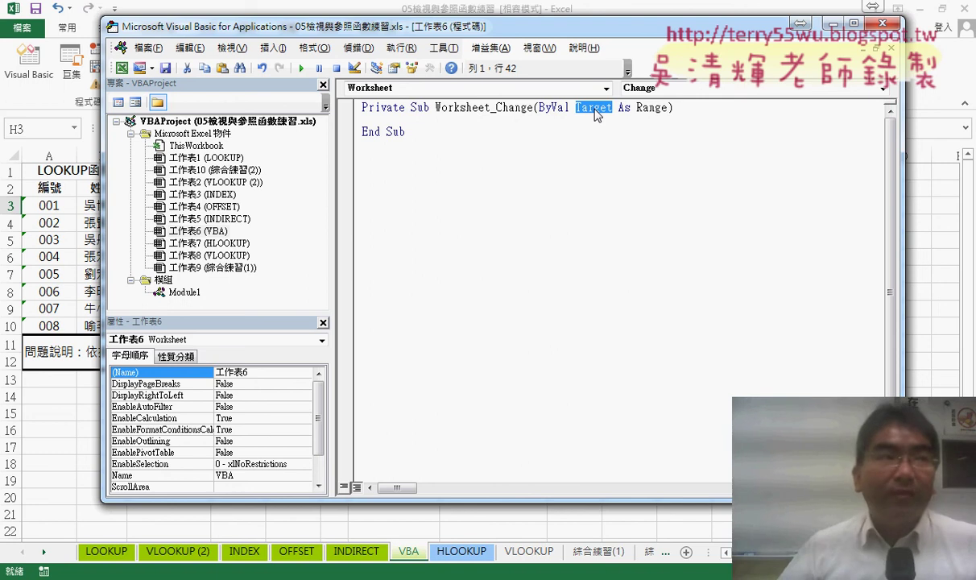
pyautogui.click(555, 120)
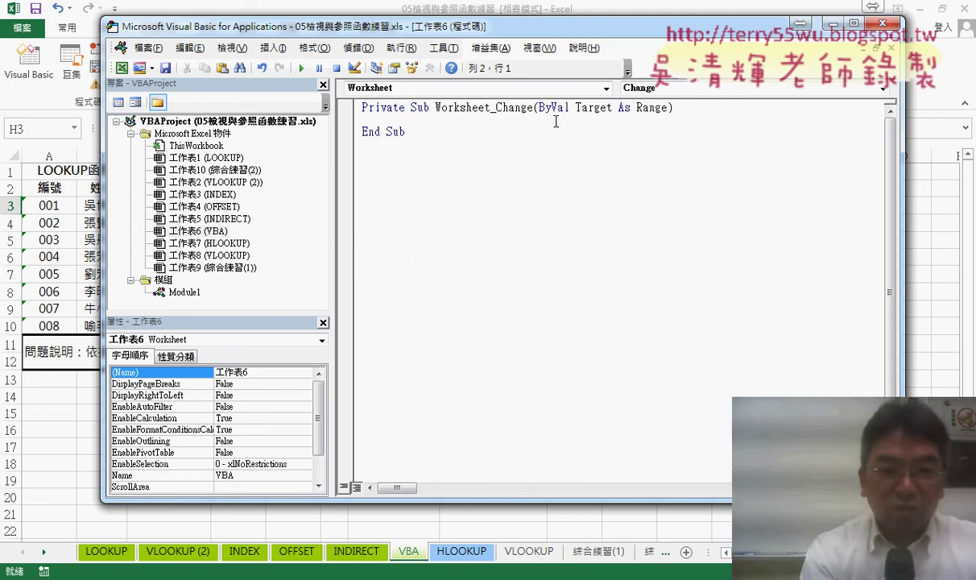
# Begin the indented condition line as if target.Address="$H", using IntelliSense for Address.
pyautogui.press('Tab')
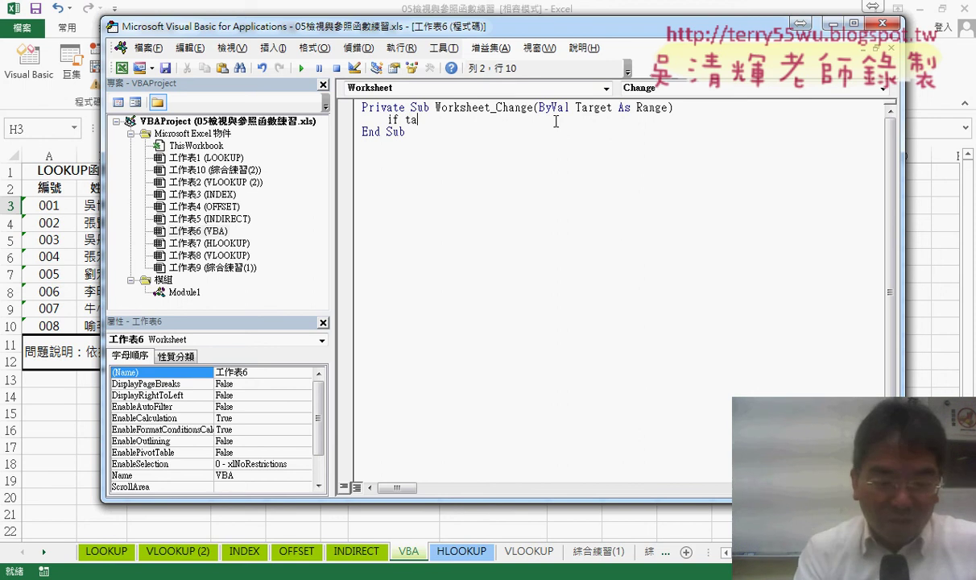
pyautogui.write('rget')
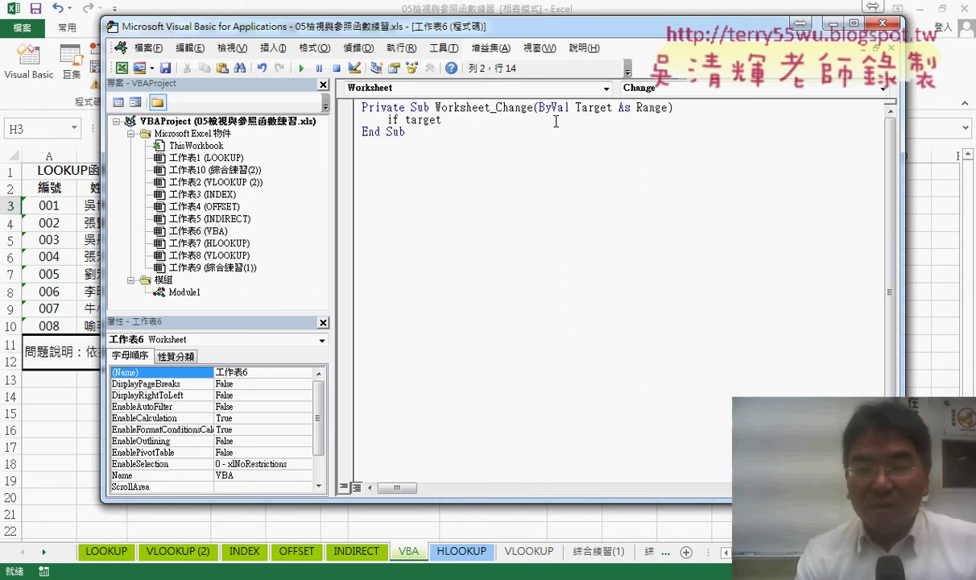
pyautogui.write('.')
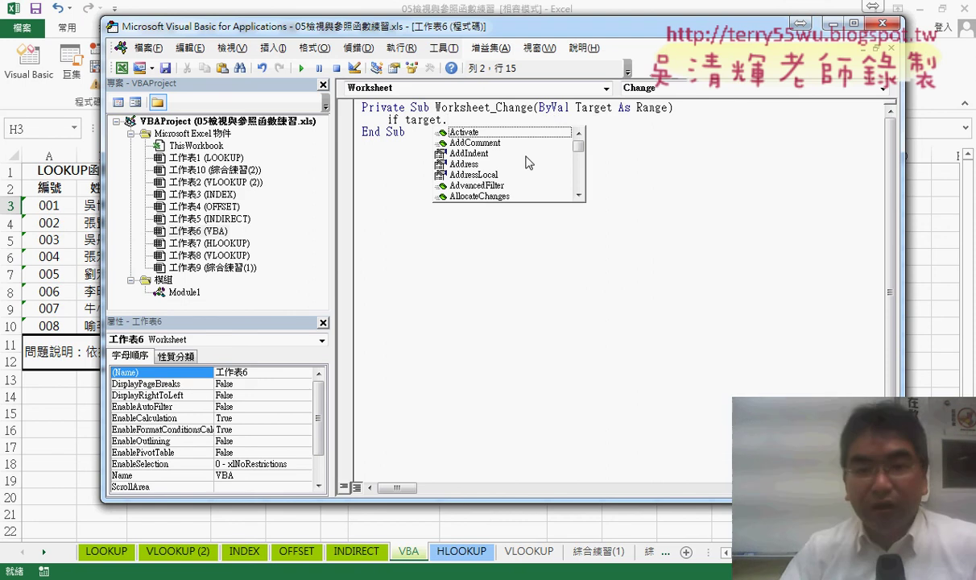
pyautogui.click(475, 164)
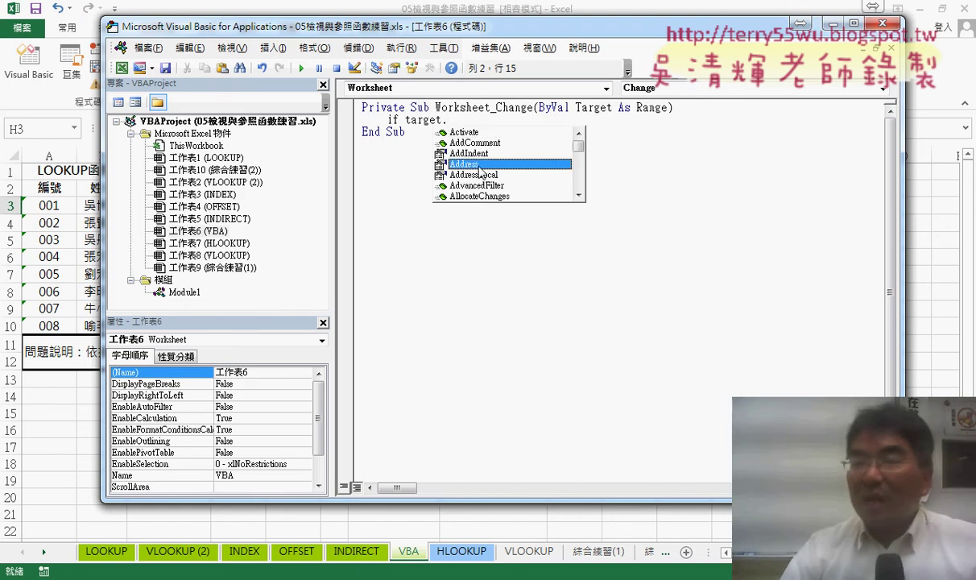
pyautogui.doubleClick(479, 166)
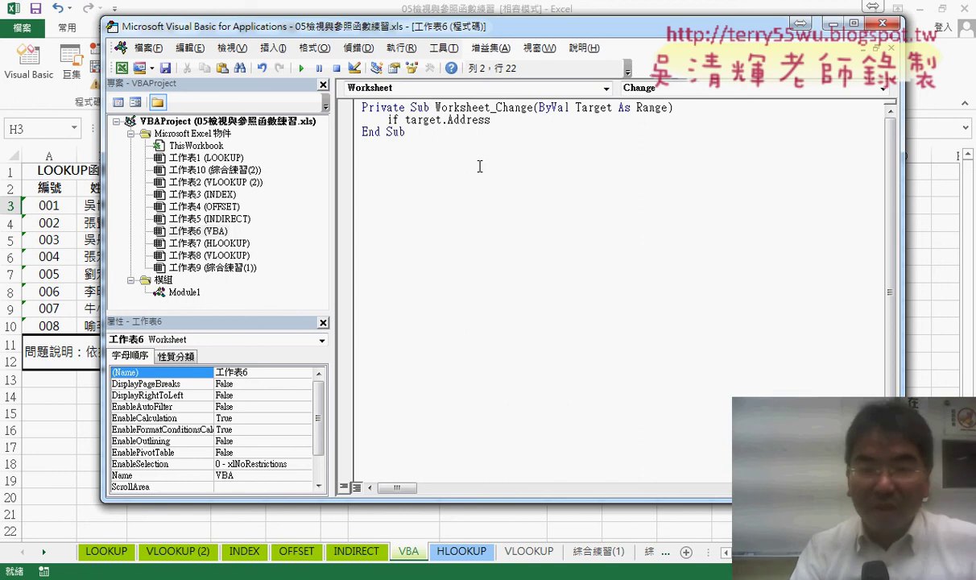
pyautogui.write('="')
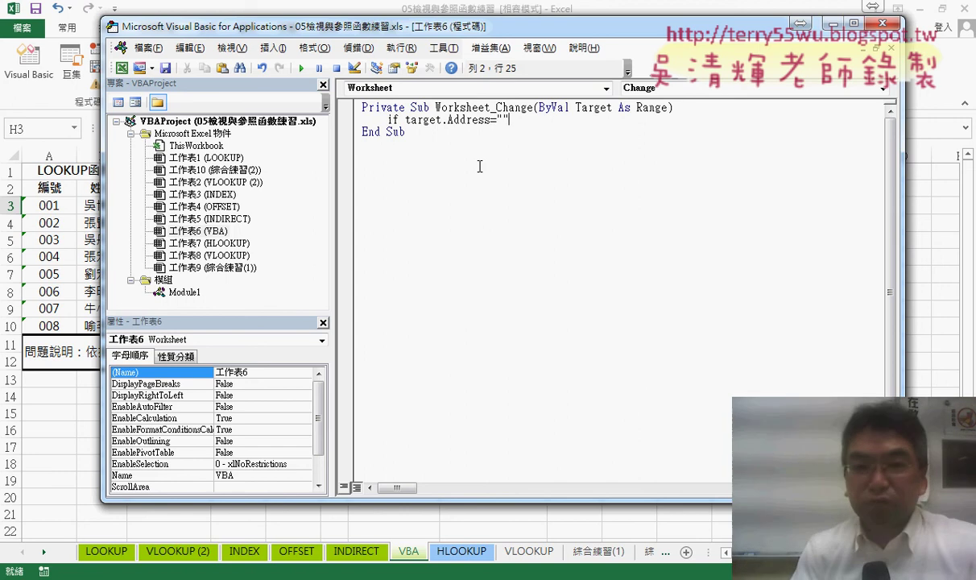
pyautogui.press('Left')
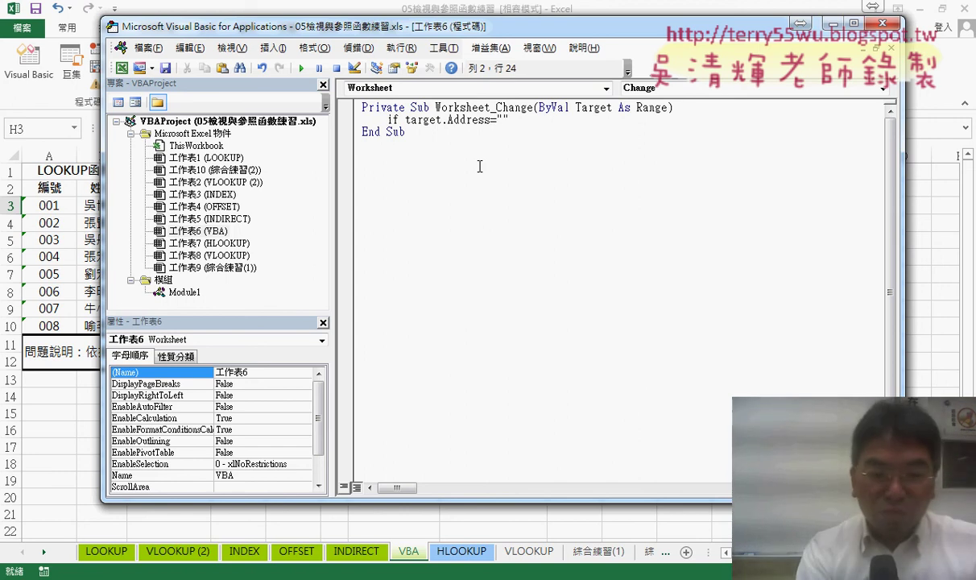
pyautogui.write('$H')
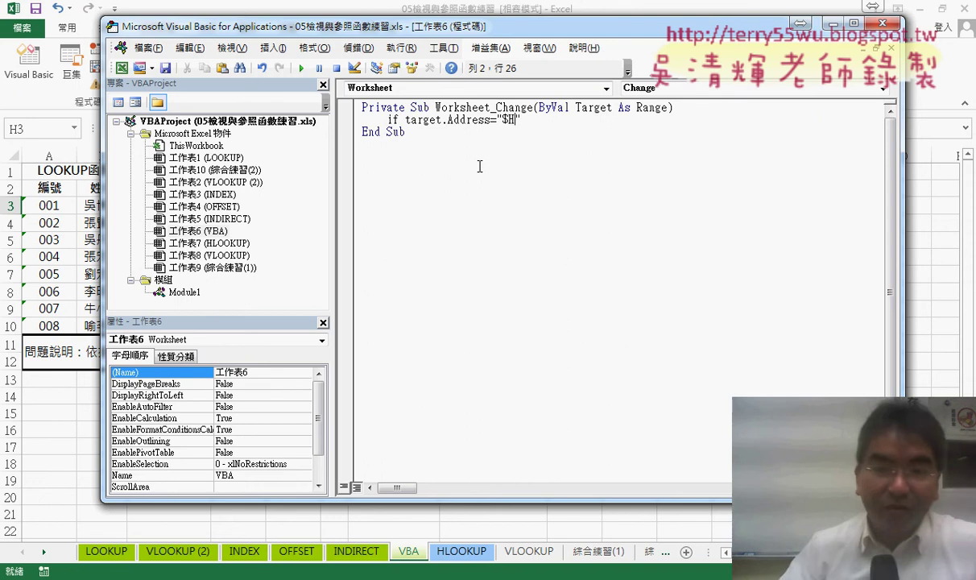
pyautogui.moveTo(422, 25); pyautogui.dragTo(507, 266)
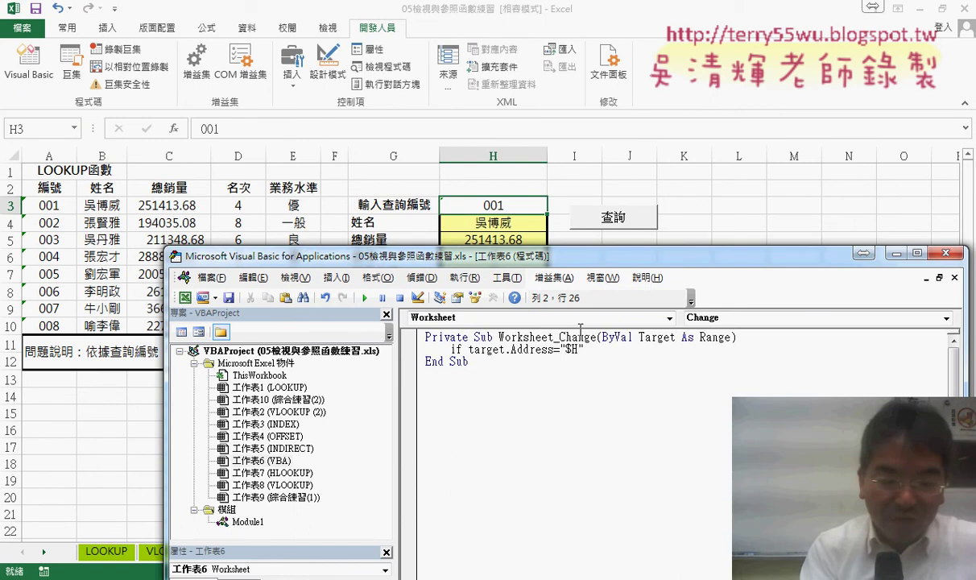
# Complete the condition as If Target.Address = "$H$3" Then and close it with End If.
pyautogui.write('$"$H$')
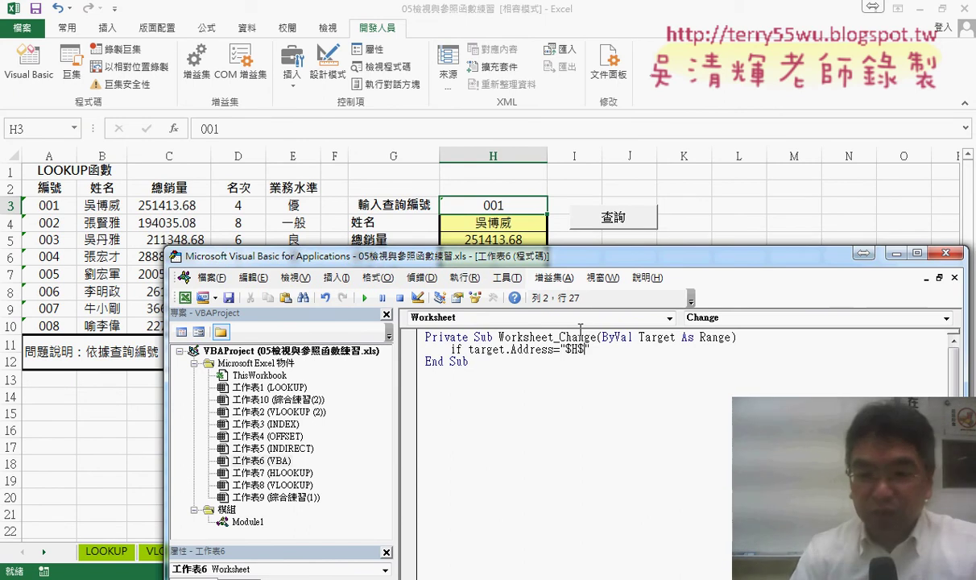
pyautogui.write('3')
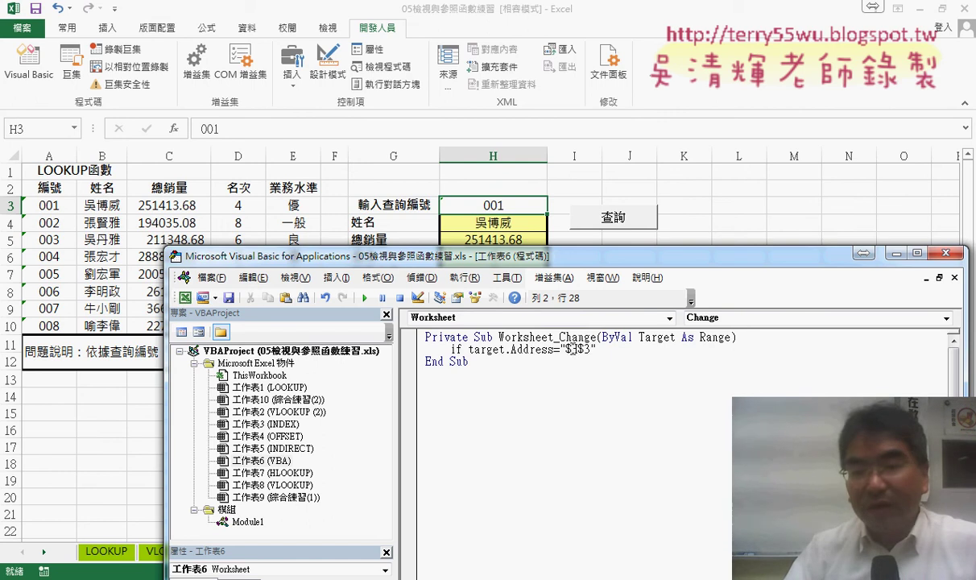
pyautogui.moveTo(566, 348); pyautogui.dragTo(592, 349)
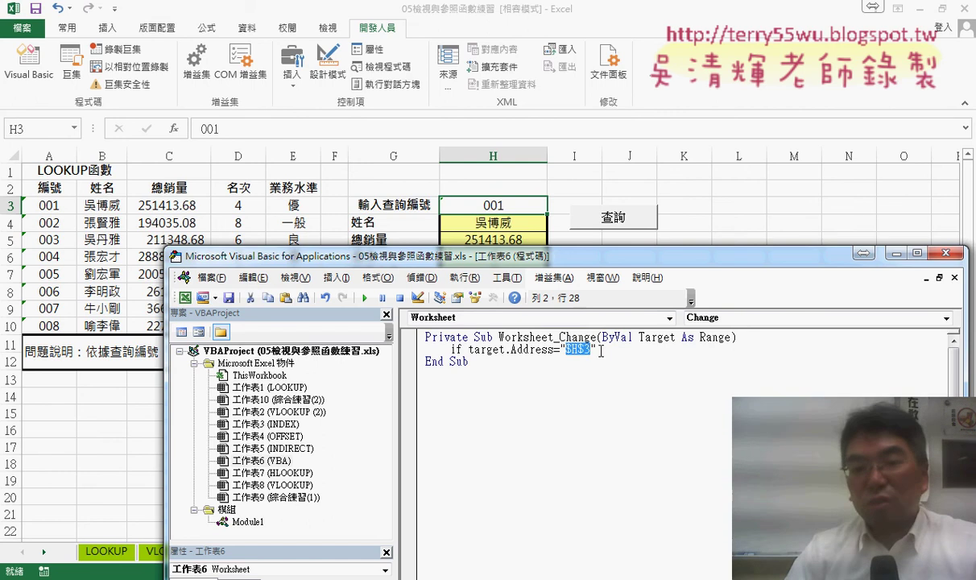
pyautogui.click(607, 350)
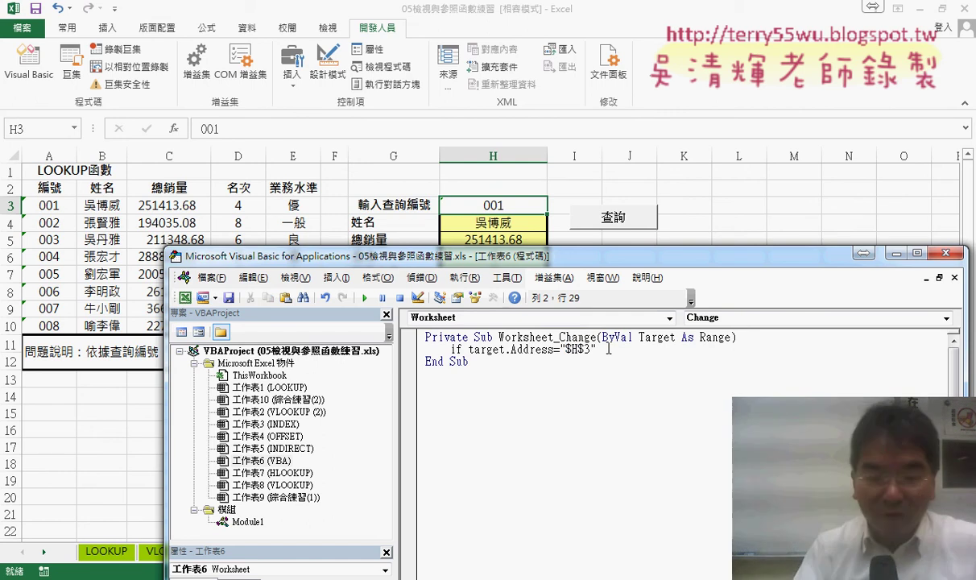
pyautogui.write('T')
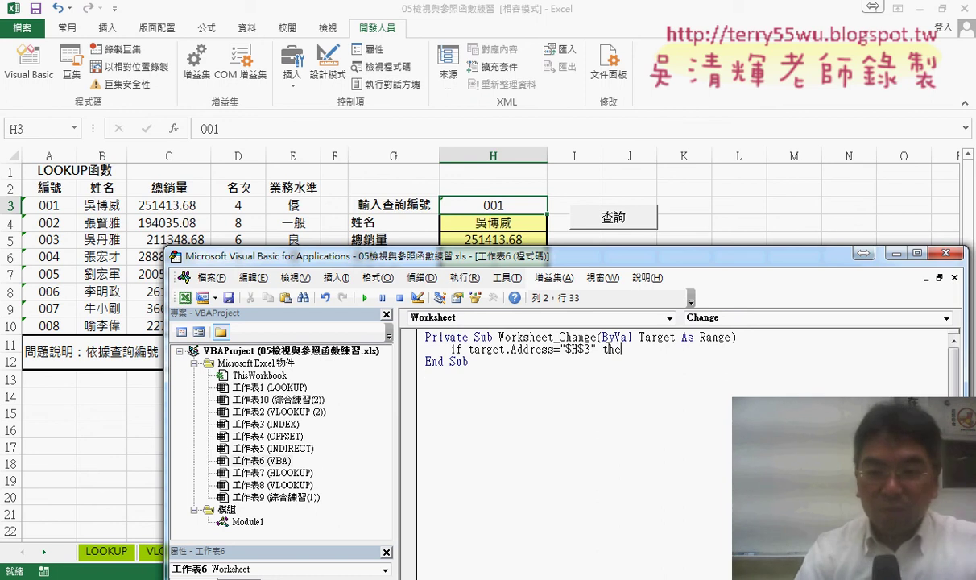
pyautogui.write('hen')
pyautogui.press('Return')
pyautogui.press('Return')
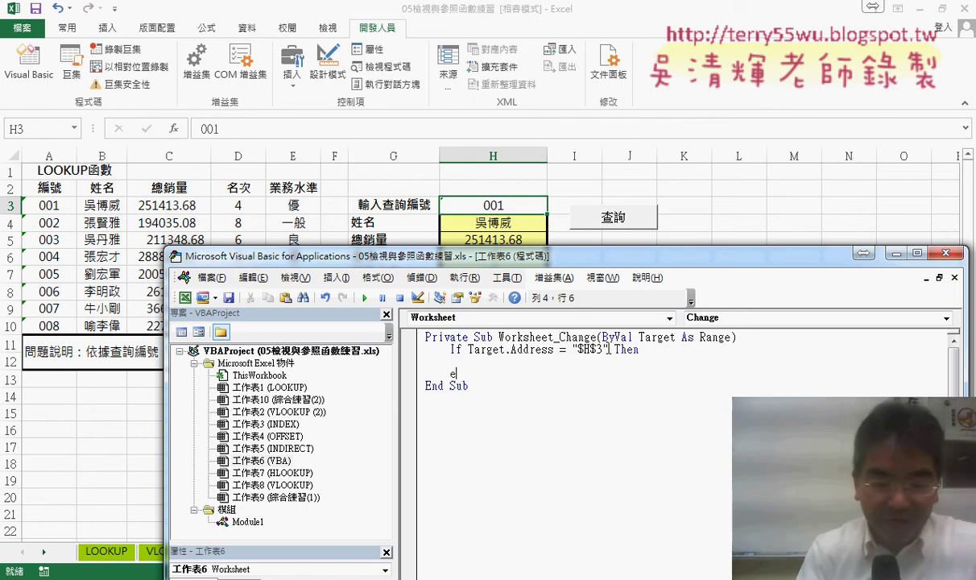
pyautogui.write('end if')
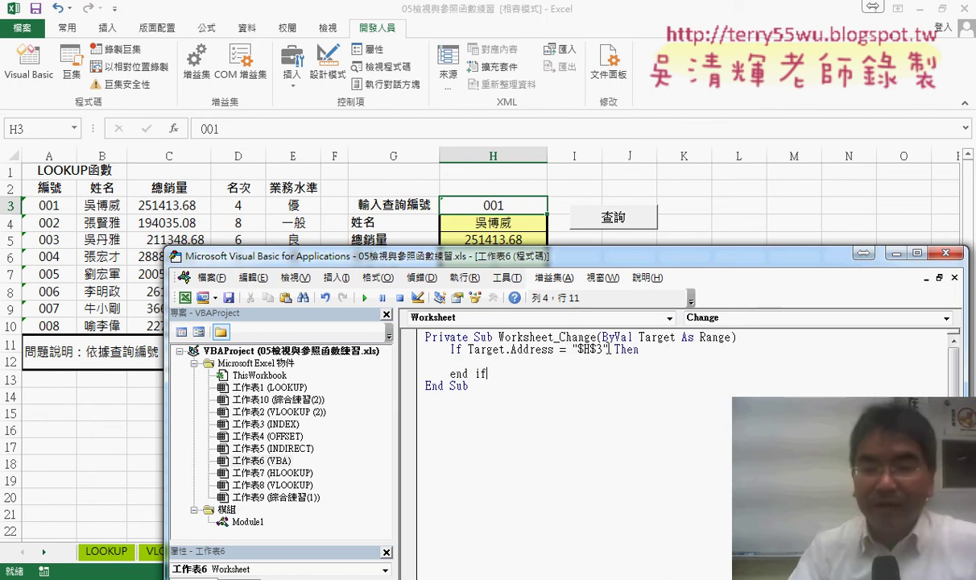
pyautogui.press('Up')
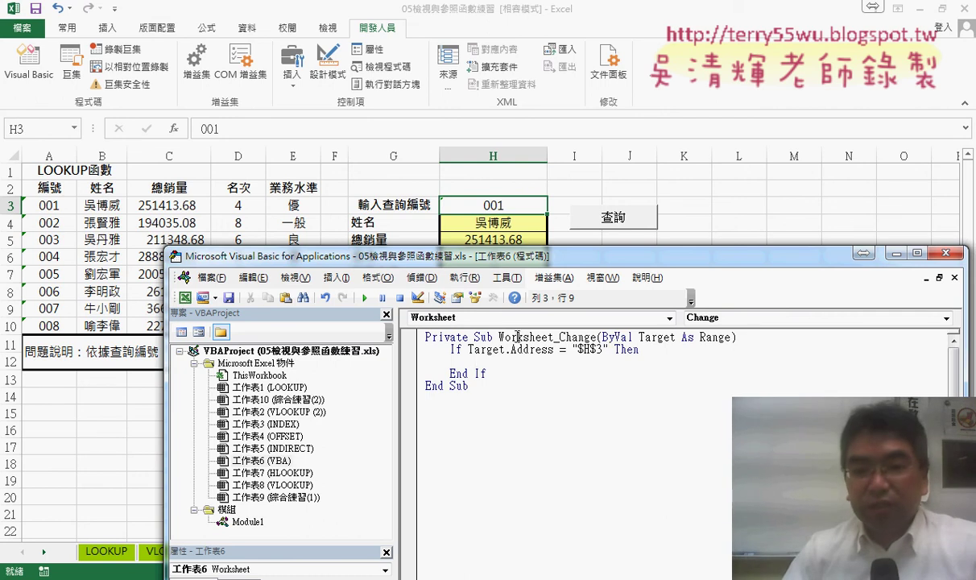
# Add a Call 查詢 line inside the If block, checking the name in Module1, and breakpoint it.
pyautogui.click(279, 465)
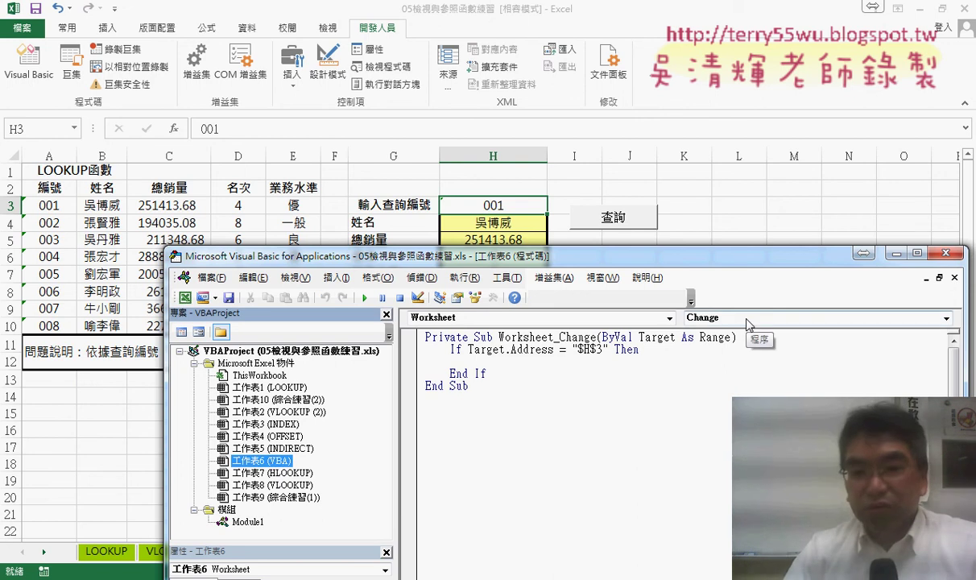
pyautogui.doubleClick(483, 337)
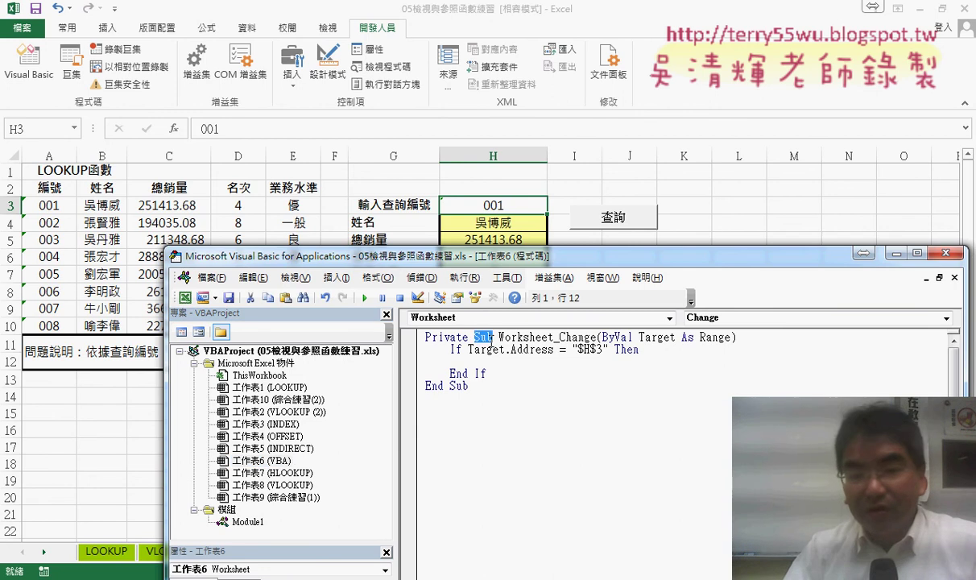
pyautogui.click(492, 350)
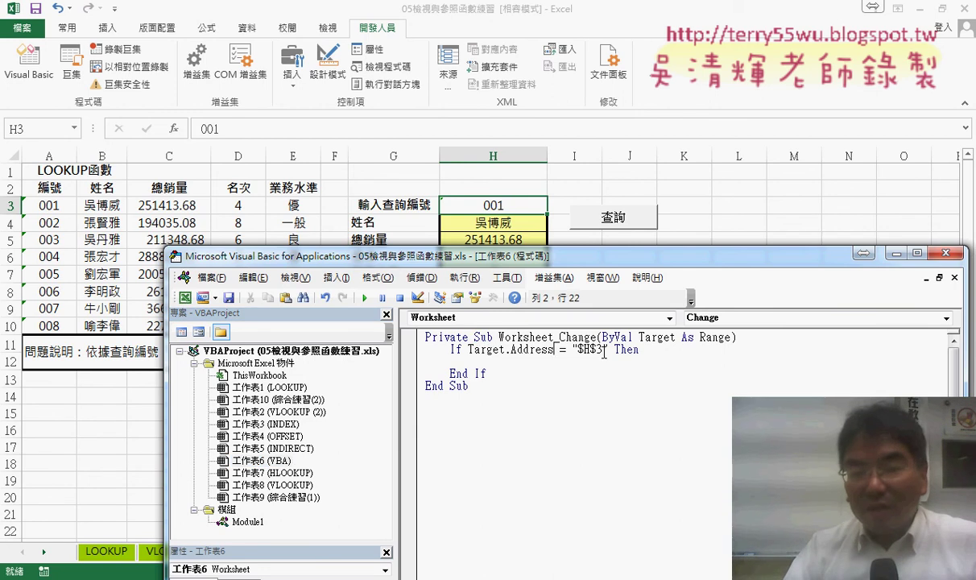
pyautogui.click(553, 364)
pyautogui.write('ca')
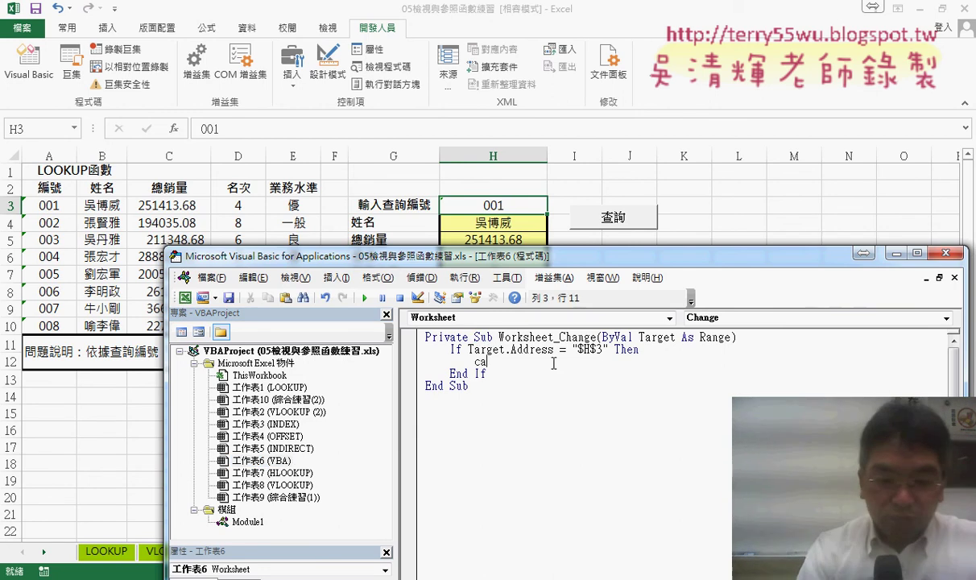
pyautogui.write('ll')
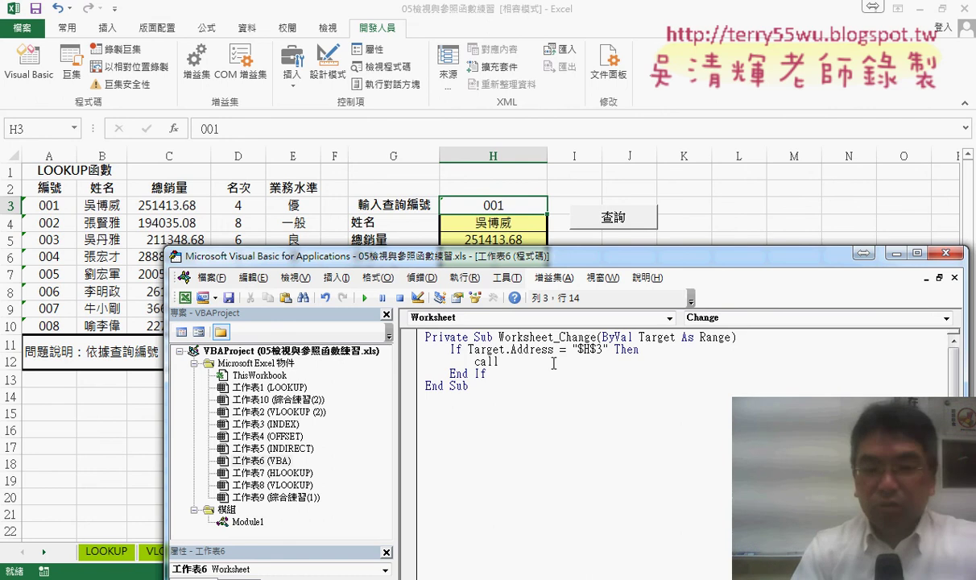
pyautogui.doubleClick(249, 522)
pyautogui.doubleClick(505, 336)
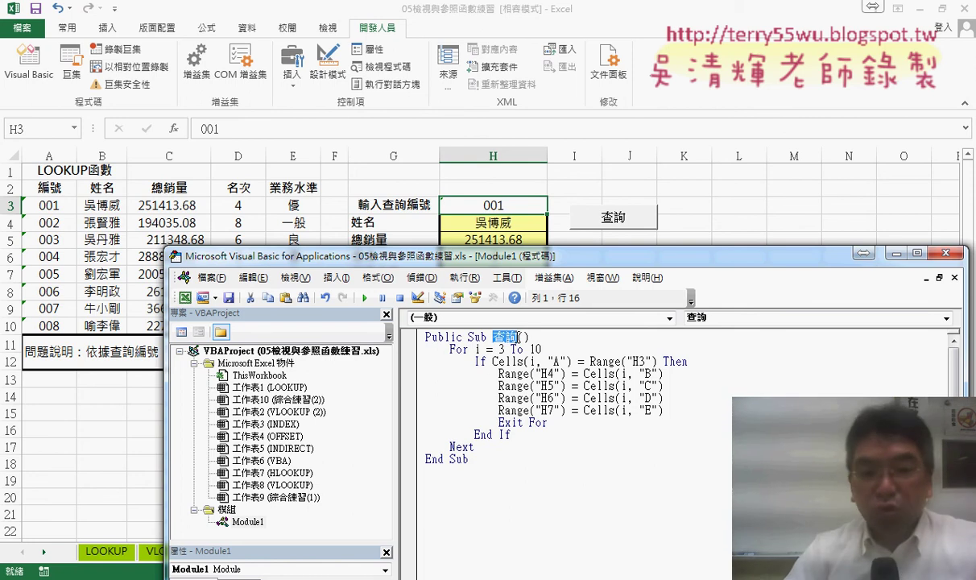
pyautogui.doubleClick(280, 461)
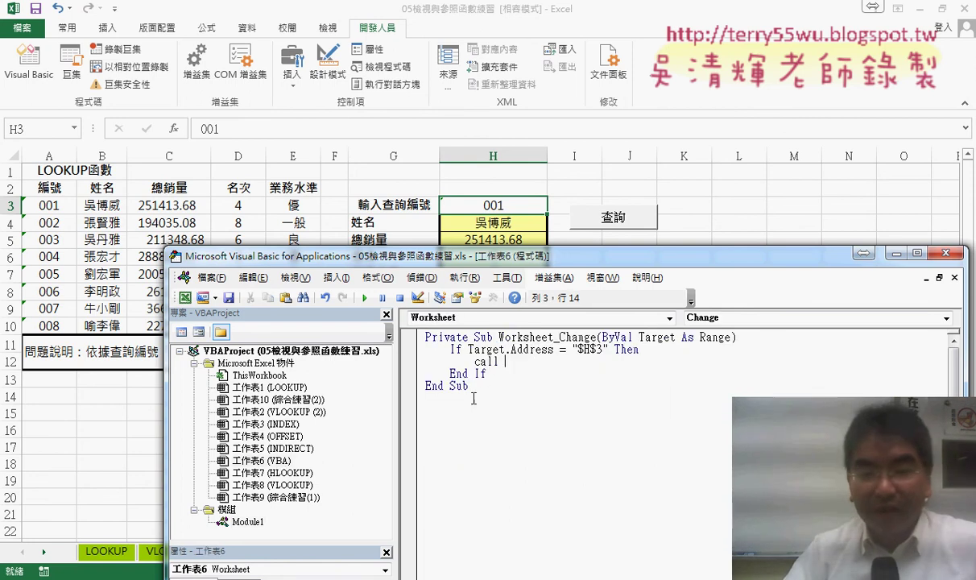
pyautogui.write('查詢')
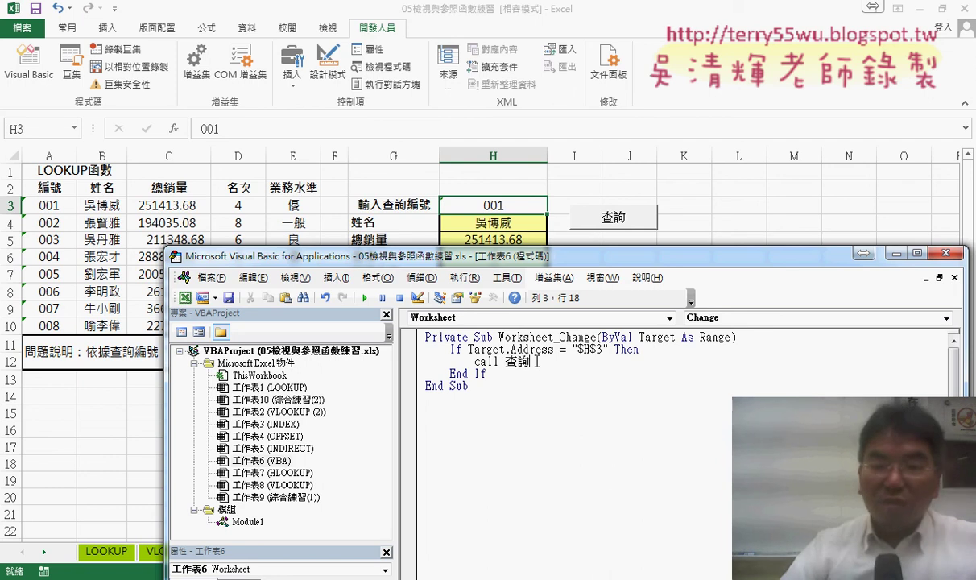
pyautogui.click(543, 435)
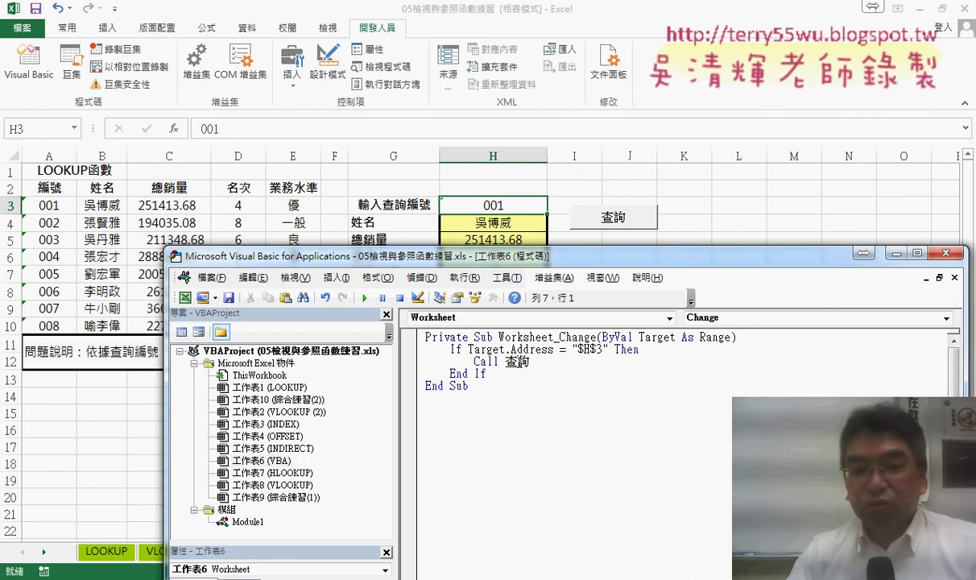
pyautogui.click(413, 362)
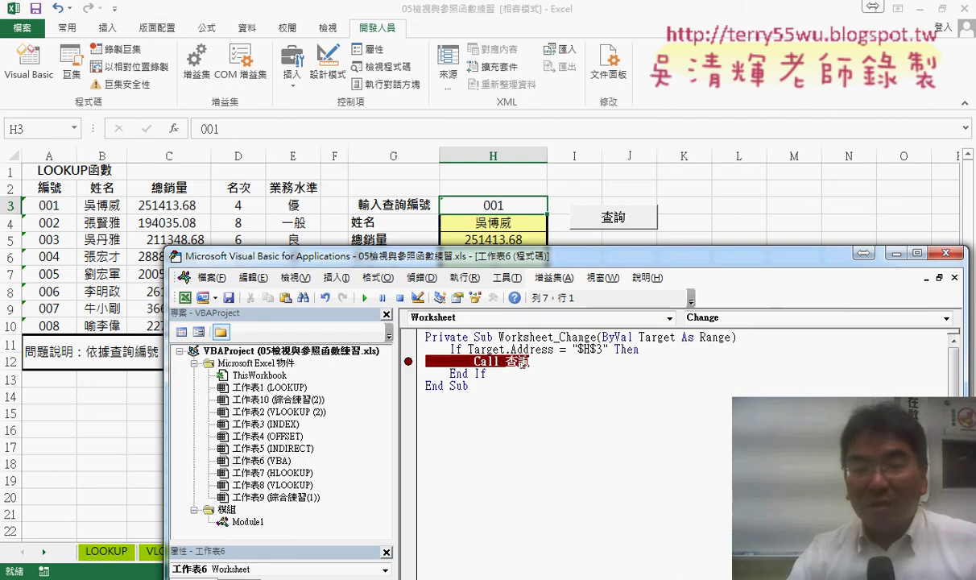
# Re-enter the H3 lookup number to fire the change event, then reset the paused macro.
pyautogui.click(513, 206)
pyautogui.doubleClick(499, 206)
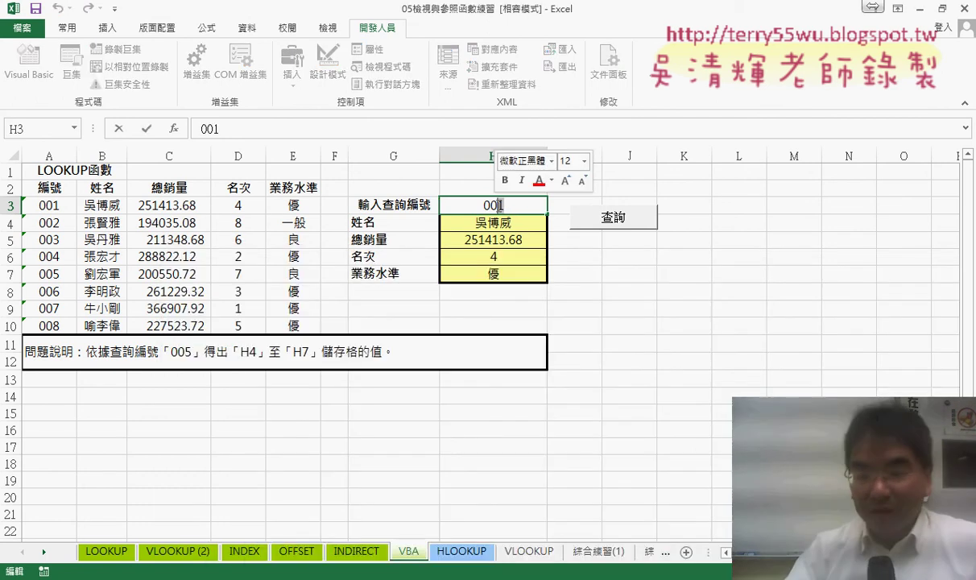
pyautogui.click(697, 309)
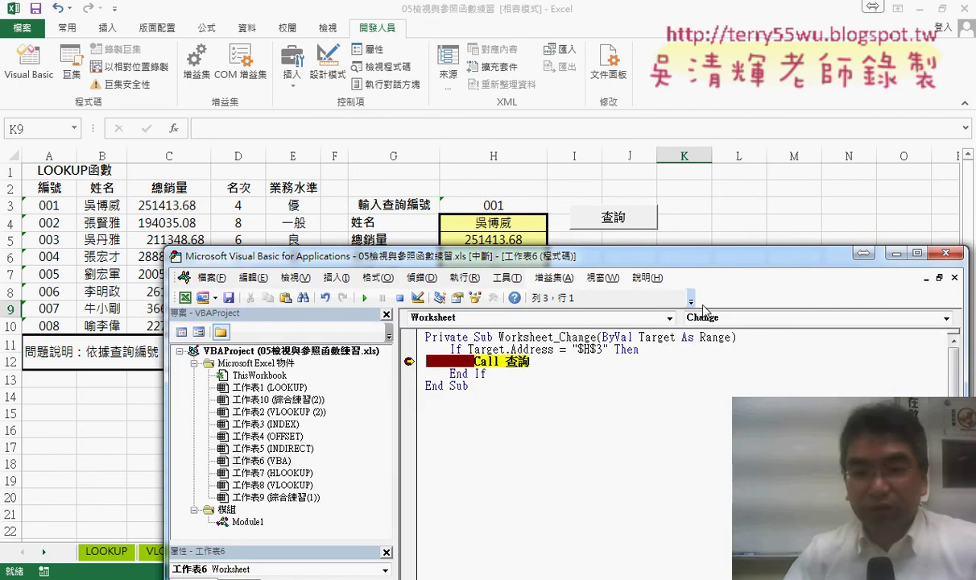
pyautogui.click(401, 298)
# Enter 1 in cell J6 to test the Worksheet_Change event.
pyautogui.click(753, 219)
pyautogui.click(628, 258)
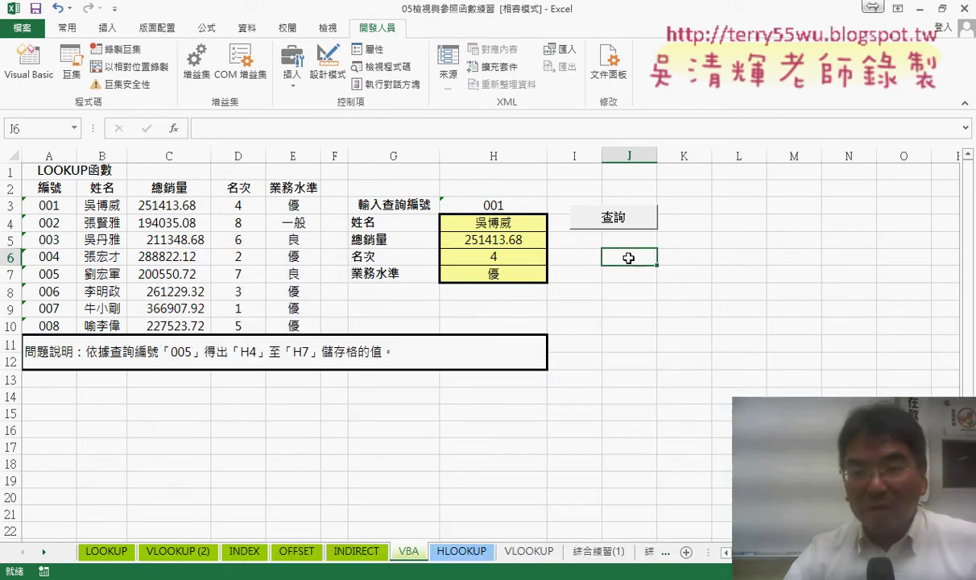
pyautogui.doubleClick(628, 258)
pyautogui.write('1')
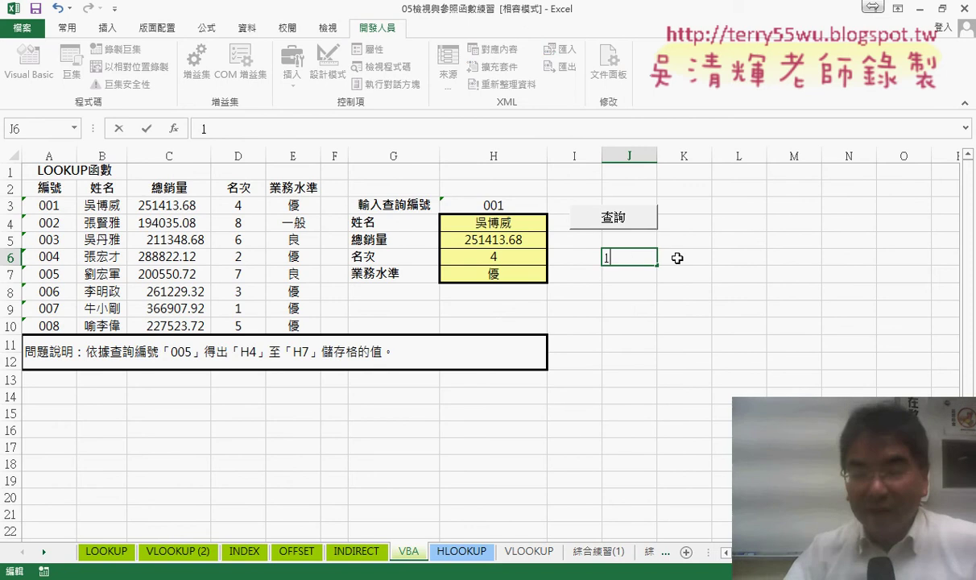
pyautogui.hotkey('ctrl', 'Return')
pyautogui.press('Return')
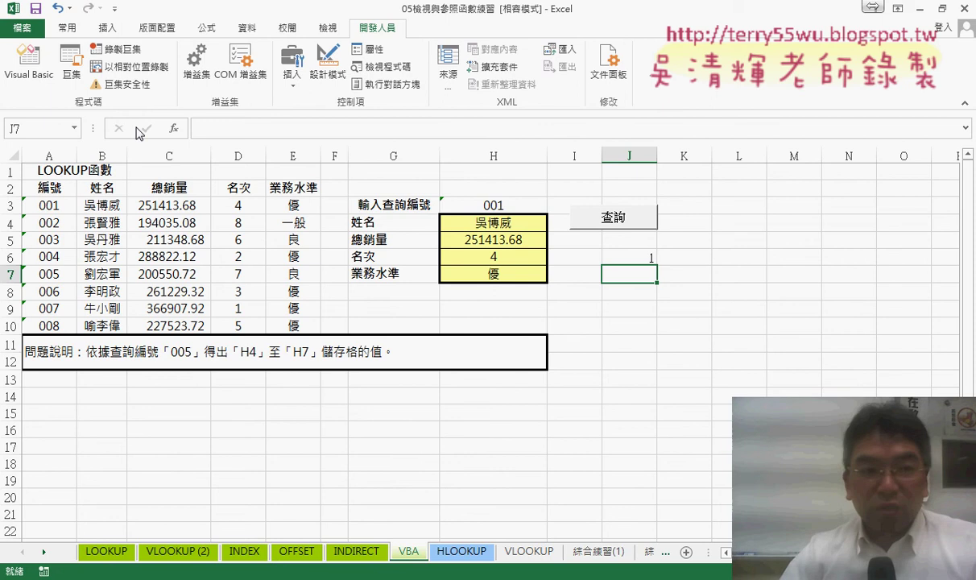
pyautogui.click(28, 65)
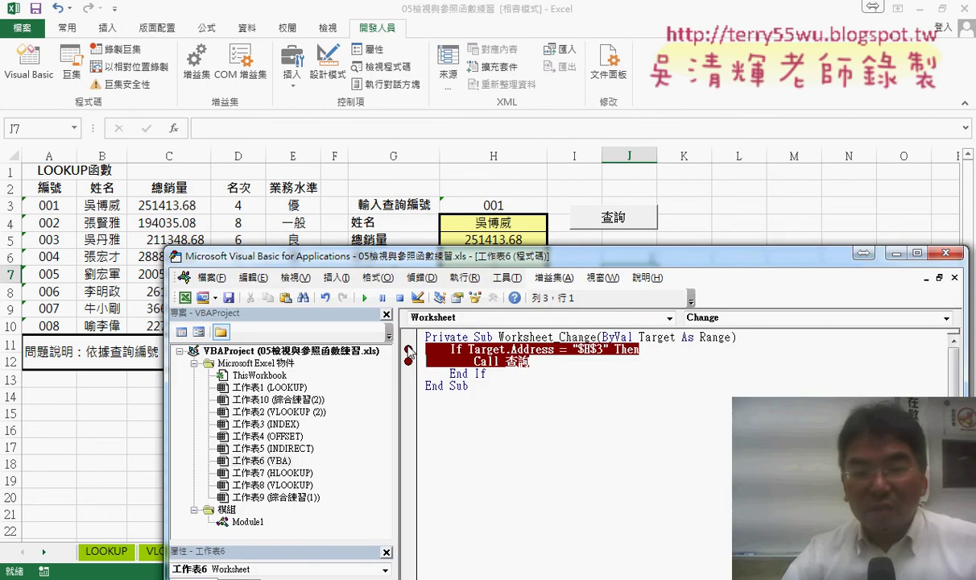
pyautogui.click(684, 222)
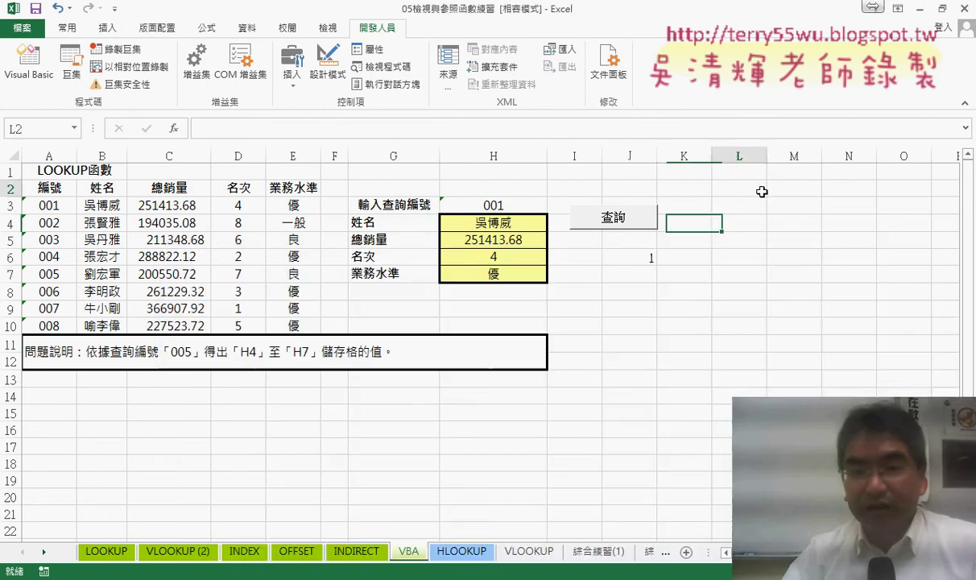
# Enter 1 in K6 and step through the event code with F8 to End Sub.
pyautogui.click(689, 261)
pyautogui.write('1')
pyautogui.press('Return')
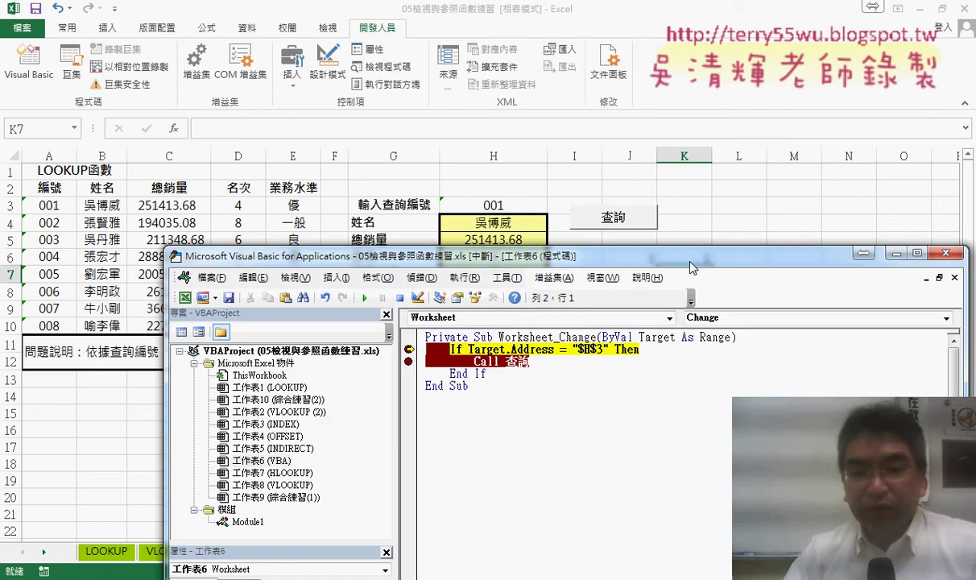
pyautogui.moveTo(496, 349)
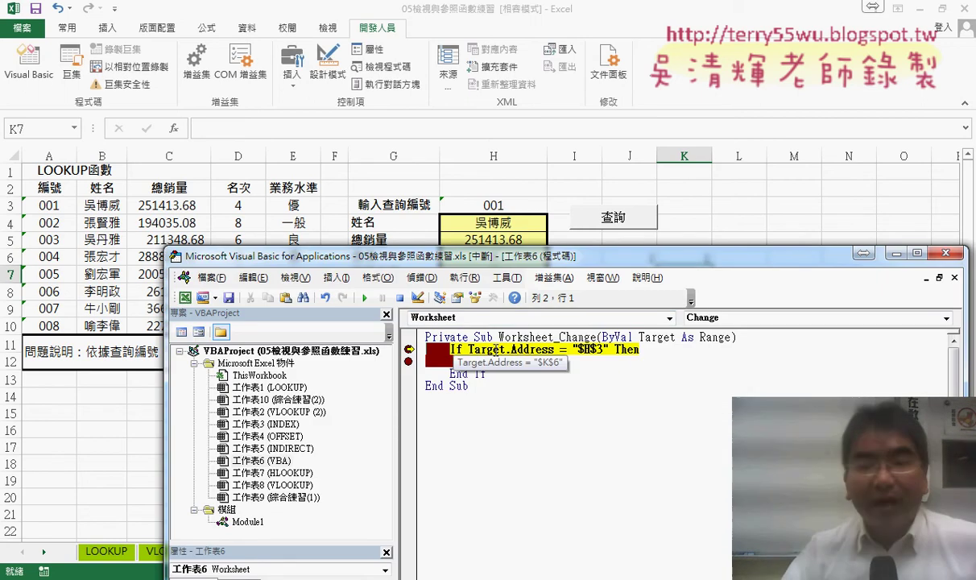
pyautogui.click(603, 350)
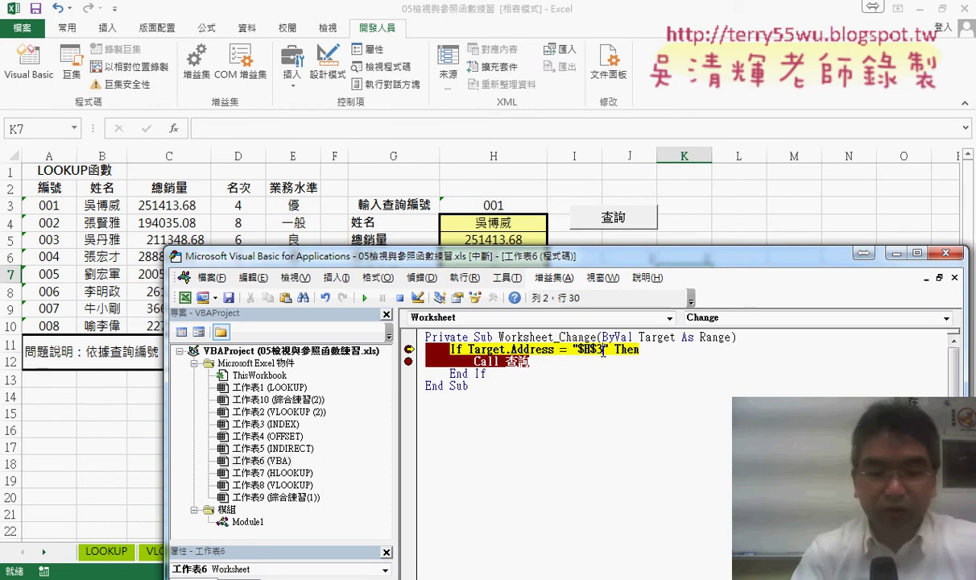
pyautogui.press('F8')
pyautogui.press('F8')
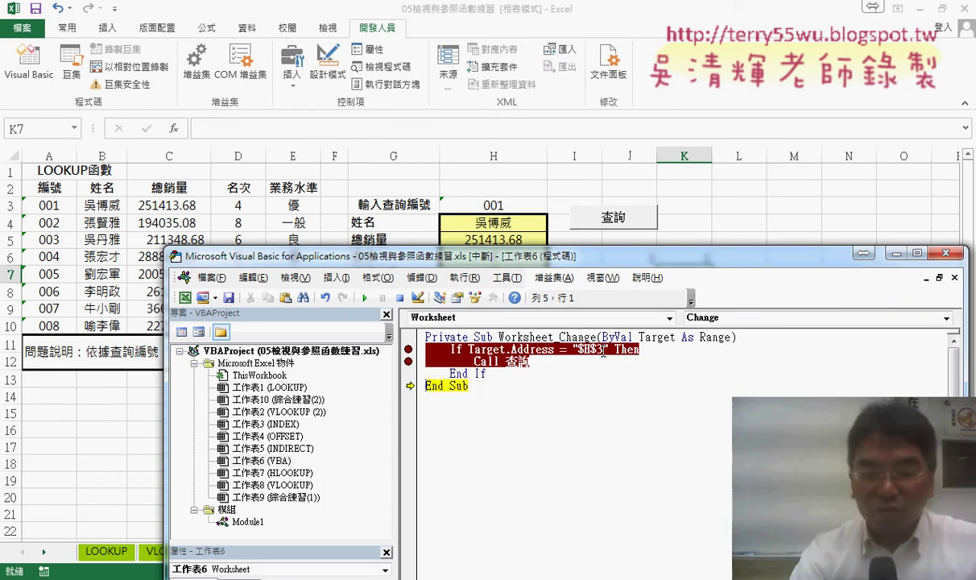
pyautogui.press('F8')
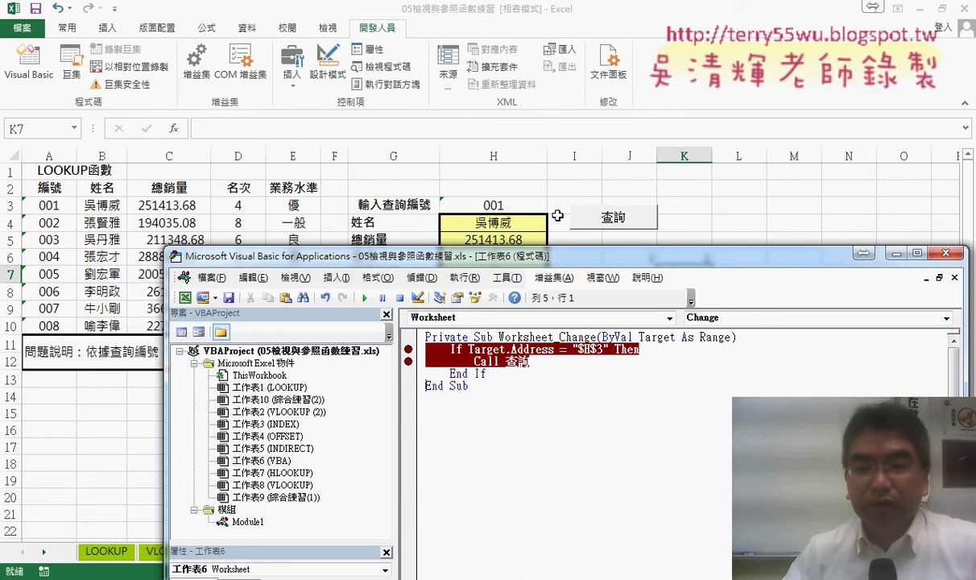
# Change H3 to 002 and step with F8 through Call 查詢 into the macro.
pyautogui.click(493, 201)
pyautogui.doubleClick(498, 205)
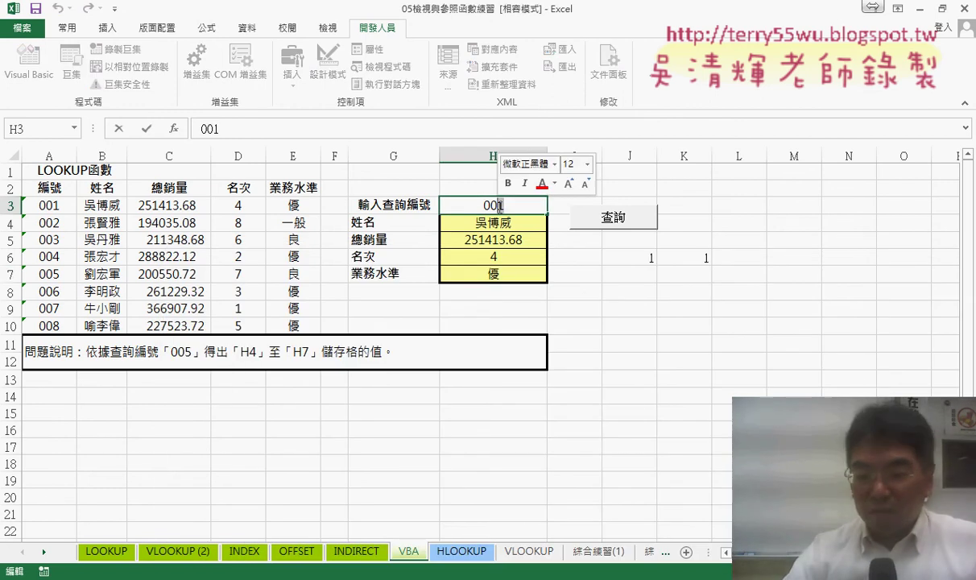
pyautogui.press('BackSpace')
pyautogui.write('2')
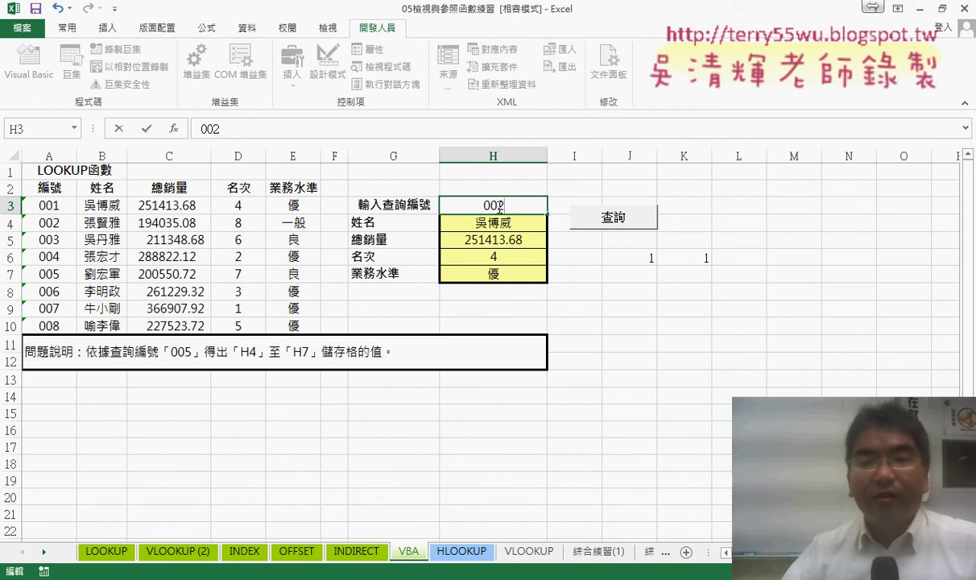
pyautogui.press('Return')
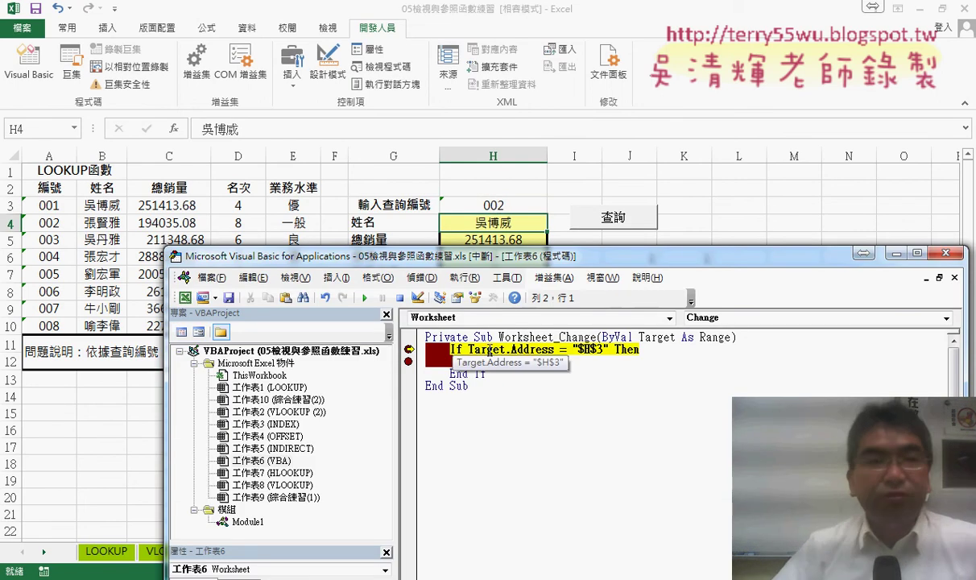
pyautogui.moveTo(489, 351)
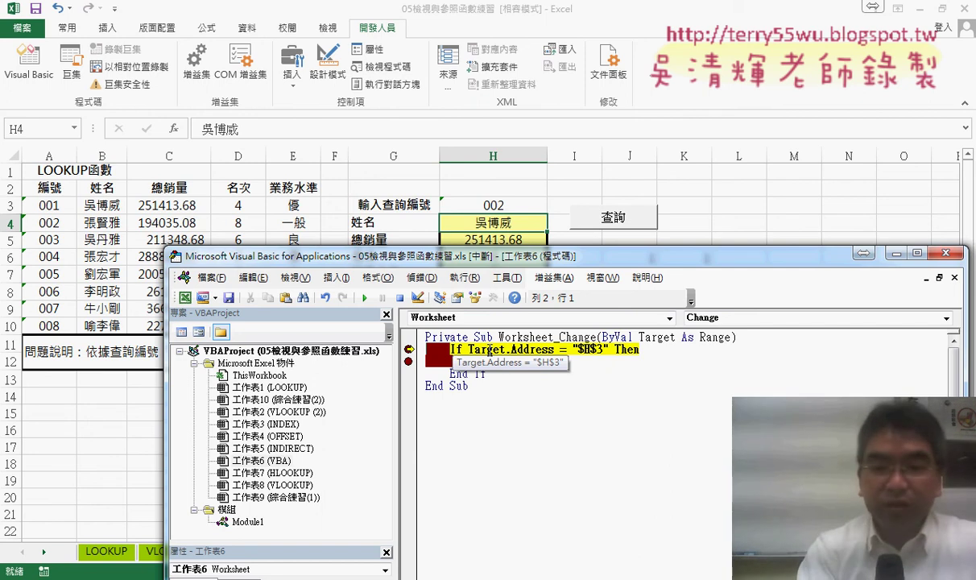
pyautogui.press('F8')
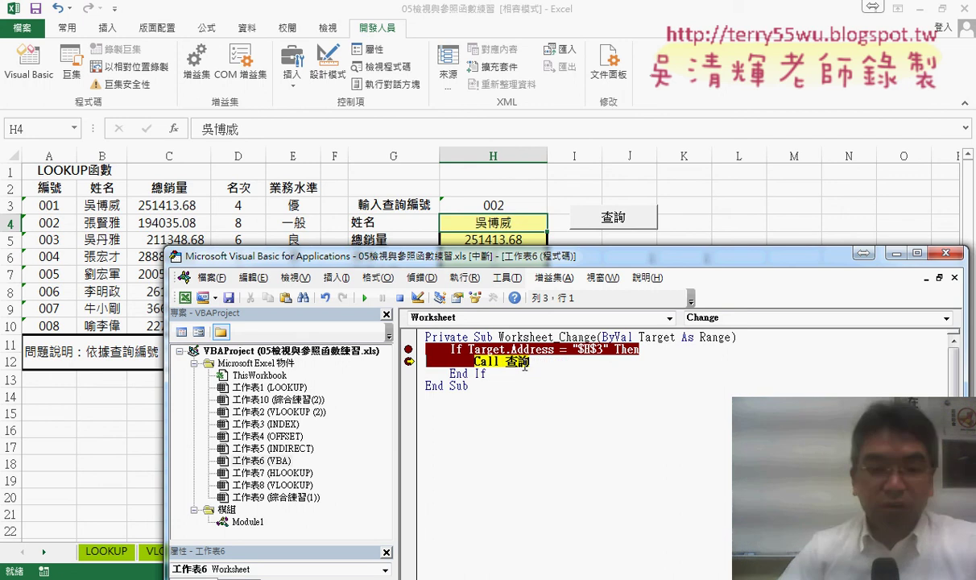
pyautogui.press('F8')
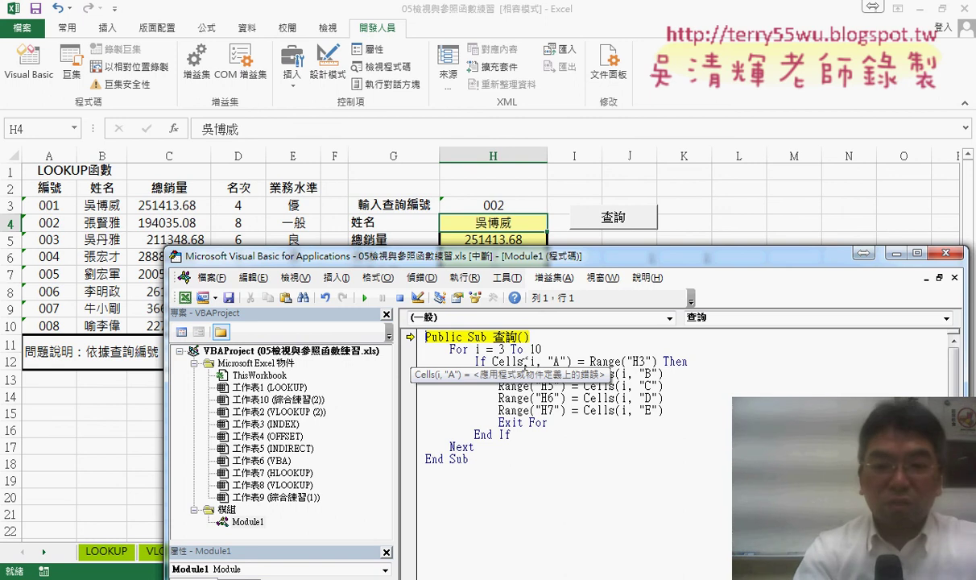
# Step through 查詢, clear the breakpoints on the If and Call lines, and let the code finish.
pyautogui.press('F8')
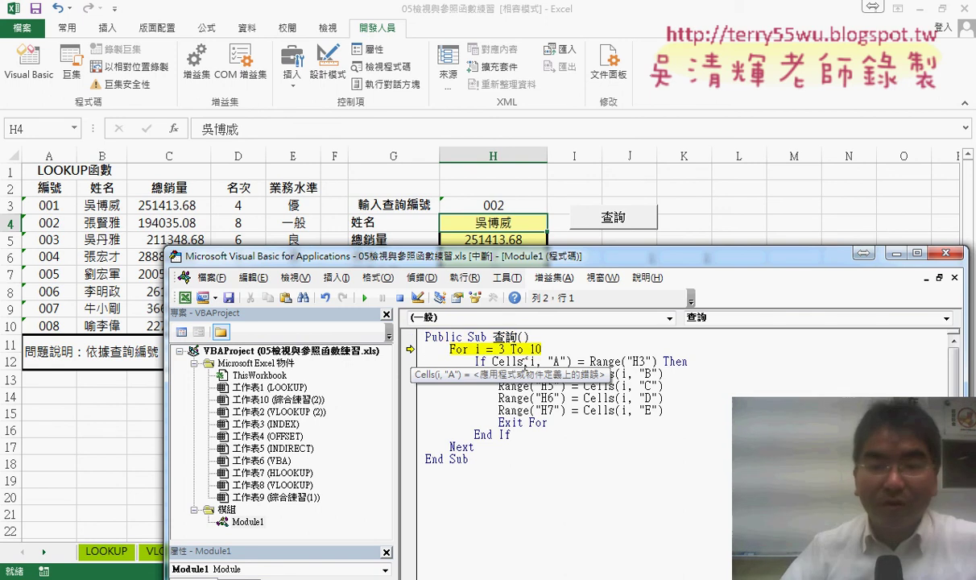
pyautogui.moveTo(566, 261); pyautogui.dragTo(622, 304)
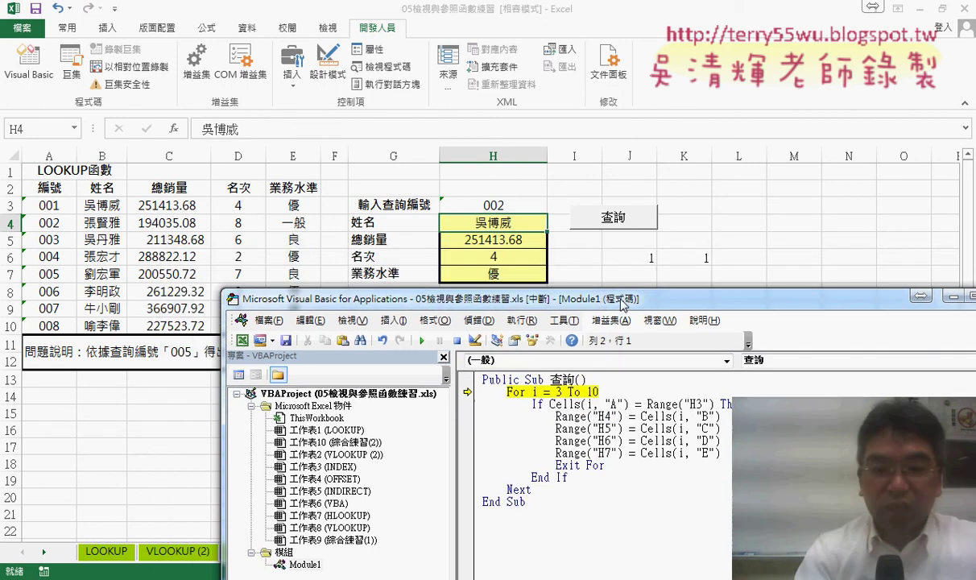
pyautogui.press('F8')
pyautogui.press('F8')
pyautogui.press('F8')
pyautogui.press('F8')
pyautogui.press('F8')
pyautogui.press('F8')
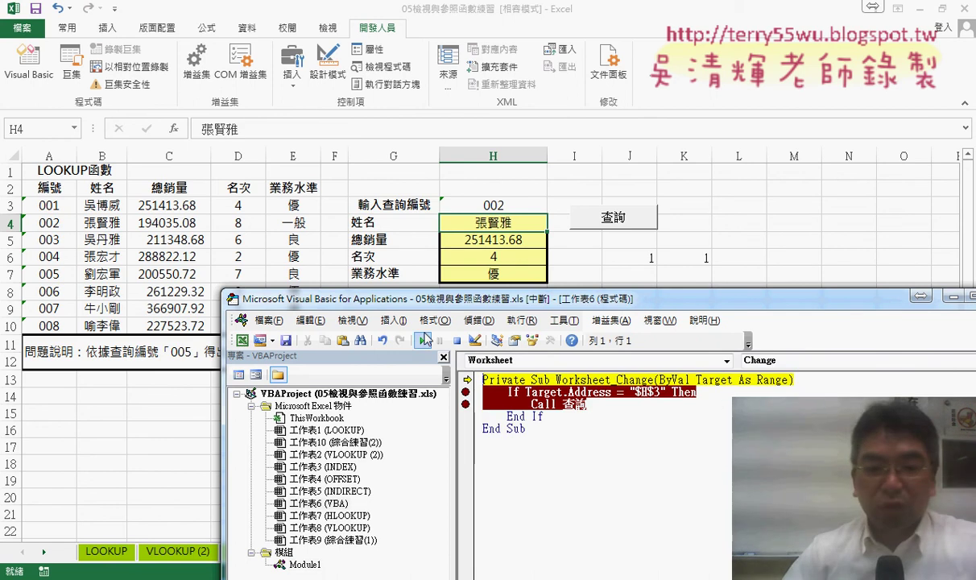
pyautogui.click(466, 392)
pyautogui.click(467, 403)
pyautogui.click(421, 341)
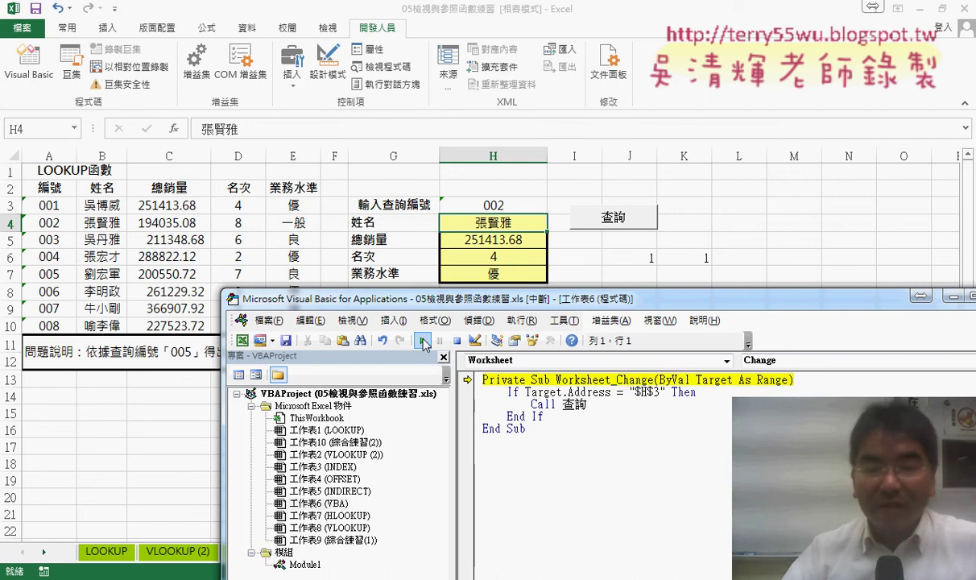
# Change H3's lookup number from 002 to 003 so H4:H7 fill with 211348.68, 6 and 良, then return to the code editor.
pyautogui.click(500, 206)
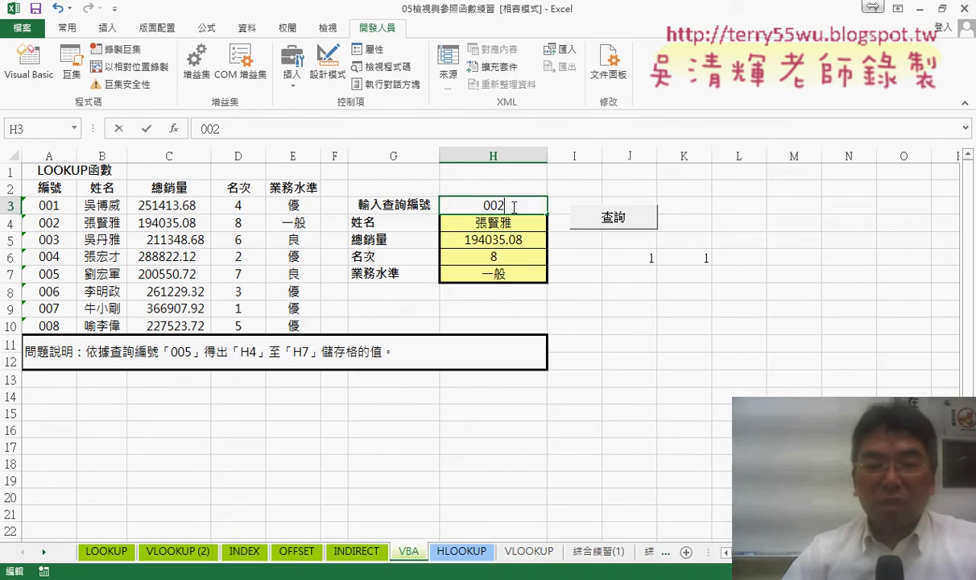
pyautogui.doubleClick(499, 206)
pyautogui.write('3')
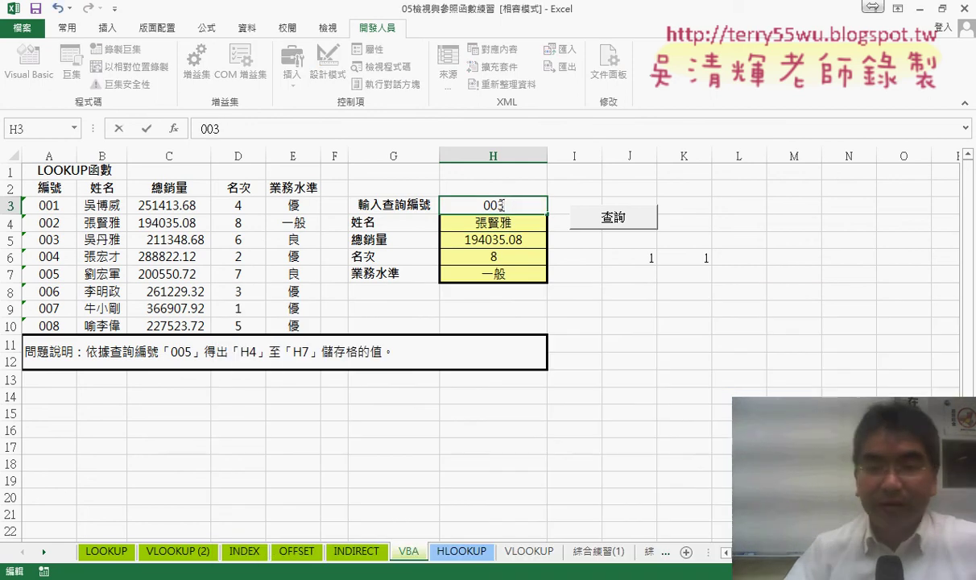
pyautogui.press('Return')
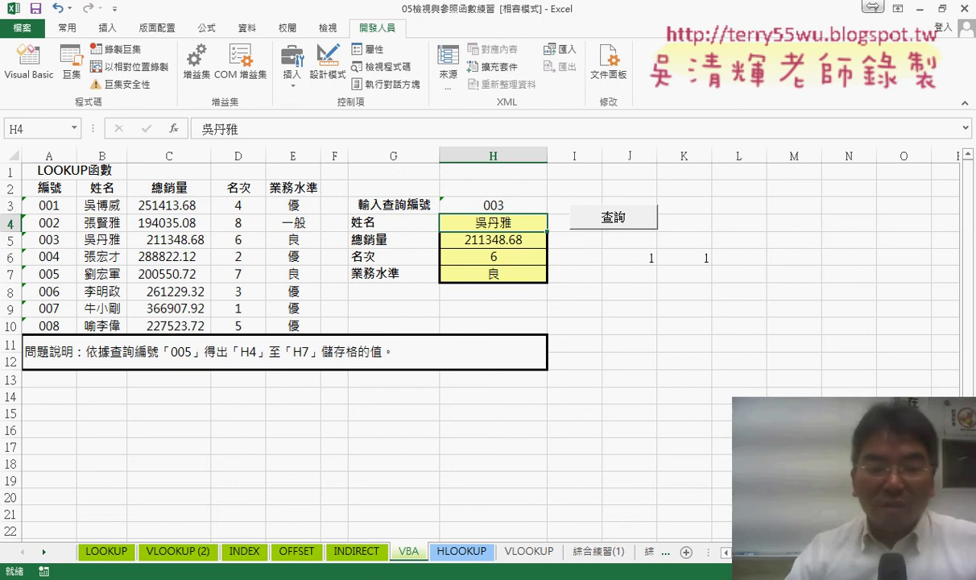
pyautogui.click(298, 462)
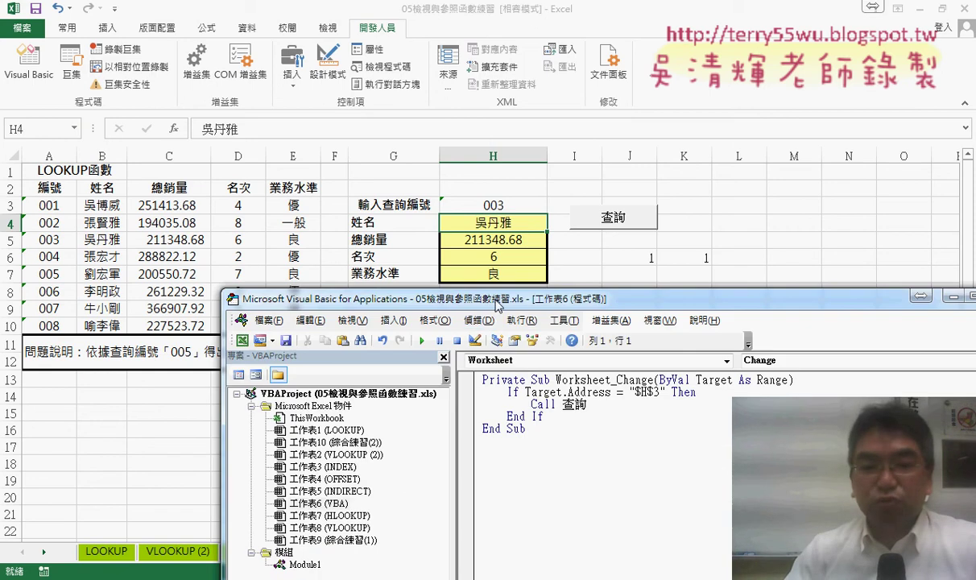
# Arrange the code window on the VBA worksheet and select the If…End If block in Worksheet_Change.
pyautogui.moveTo(497, 304); pyautogui.dragTo(516, 101)
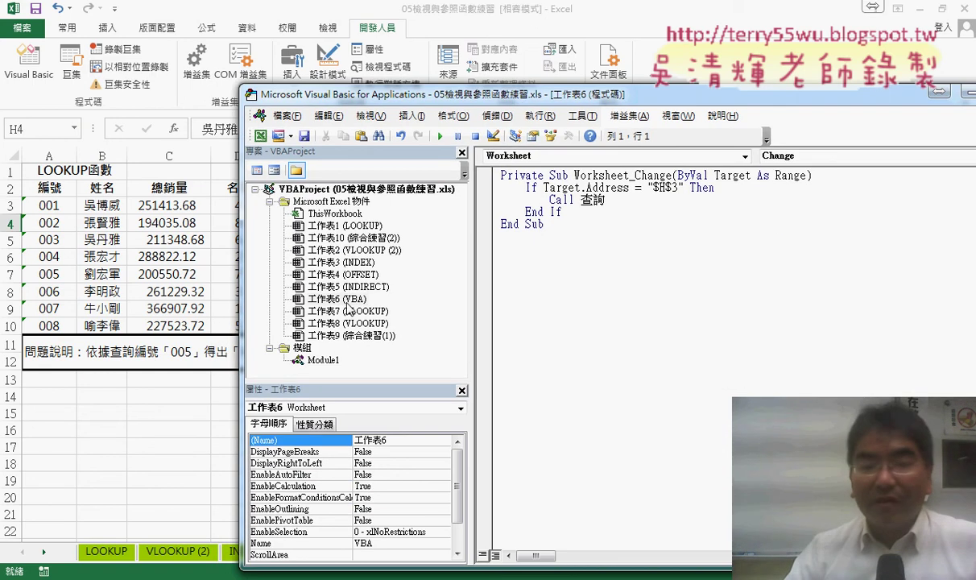
pyautogui.click(354, 300)
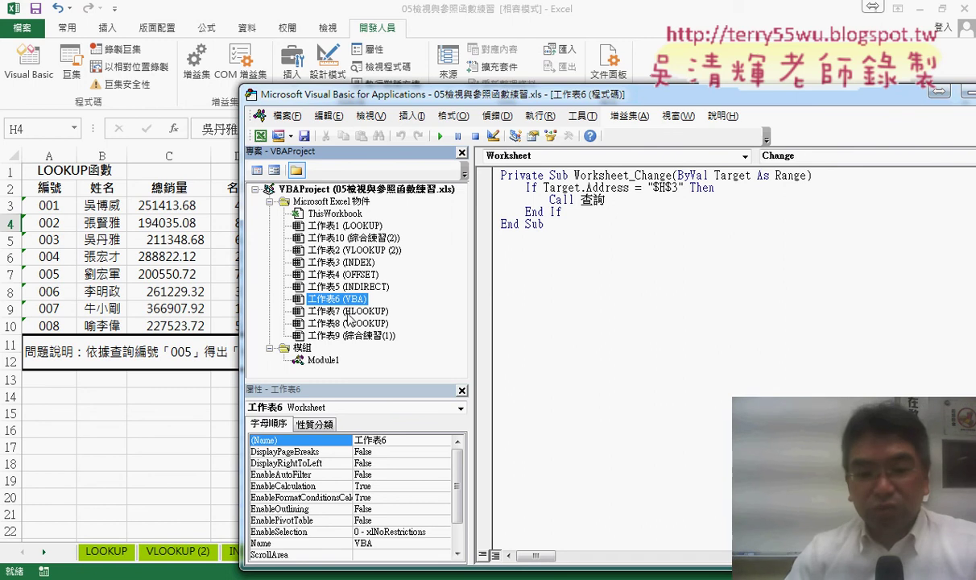
pyautogui.moveTo(382, 568); pyautogui.dragTo(382, 509)
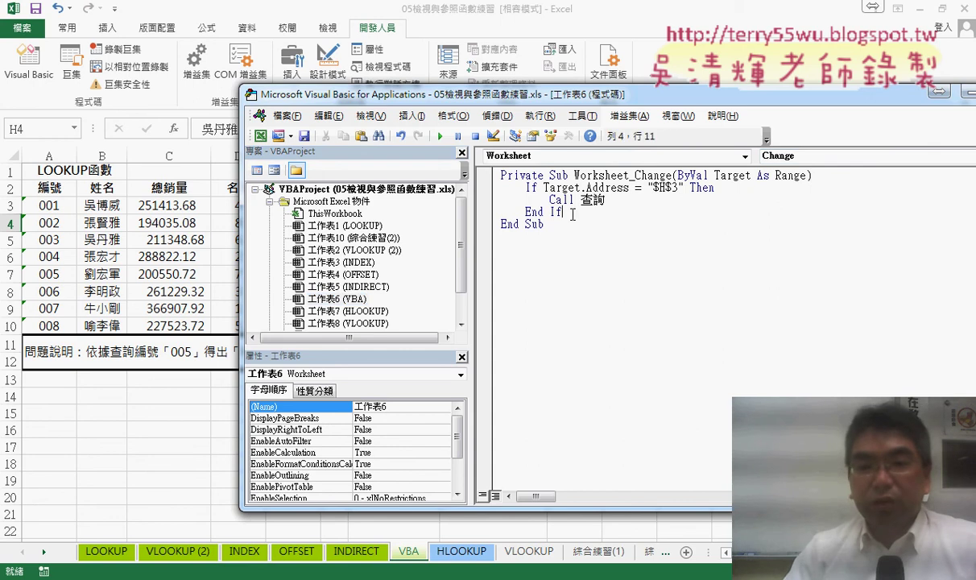
pyautogui.moveTo(563, 212); pyautogui.dragTo(471, 187)
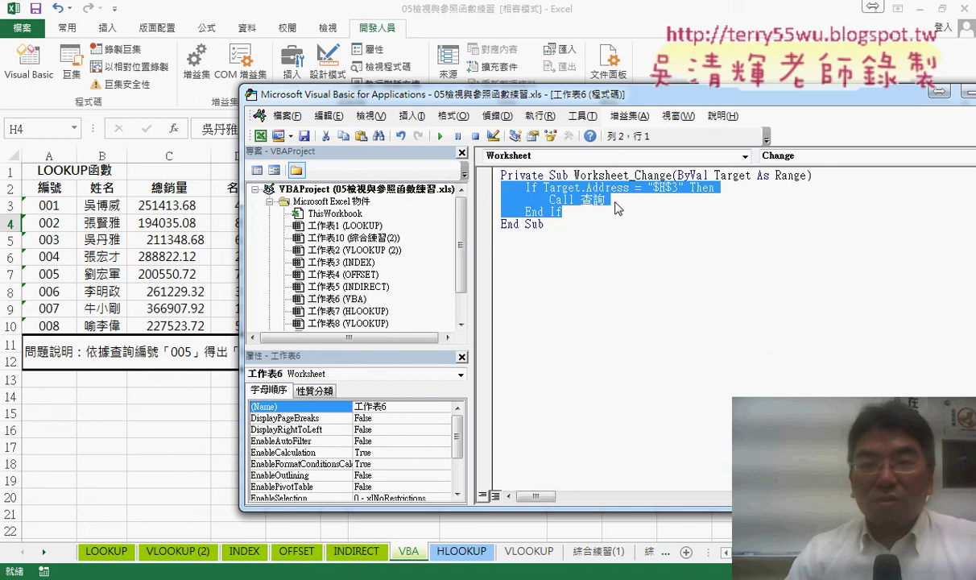
# Close the code editor and clear the lookup number from H3, keeping 003's results in H4:H7.
pyautogui.hotkey('alt', 'F11')
pyautogui.click(497, 208)
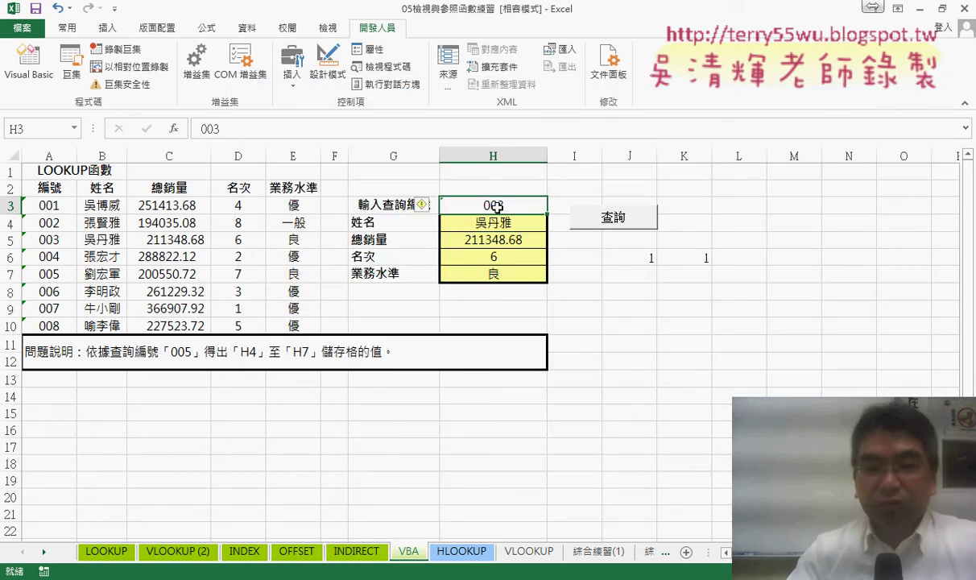
pyautogui.press('Delete')
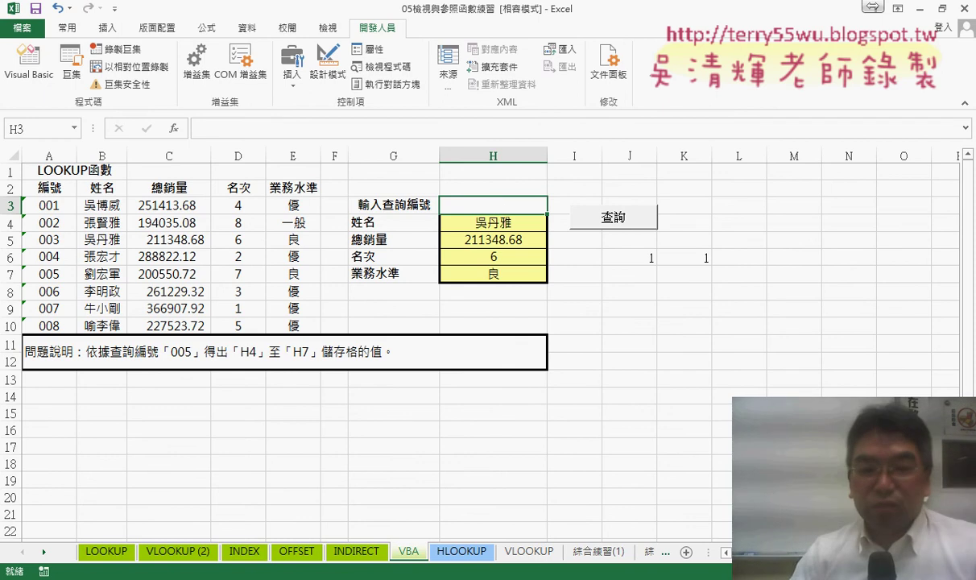
pyautogui.click(277, 467)
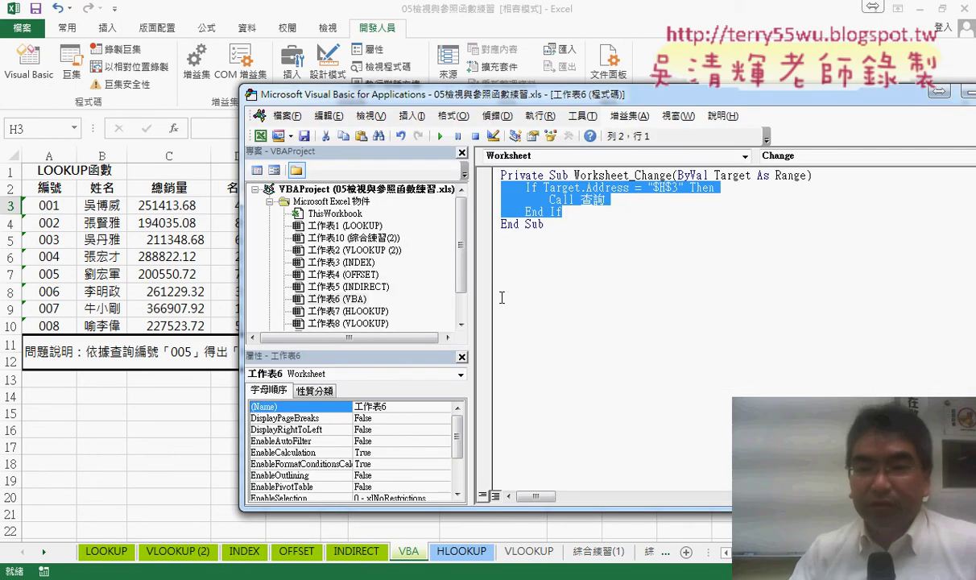
pyautogui.click(743, 186)
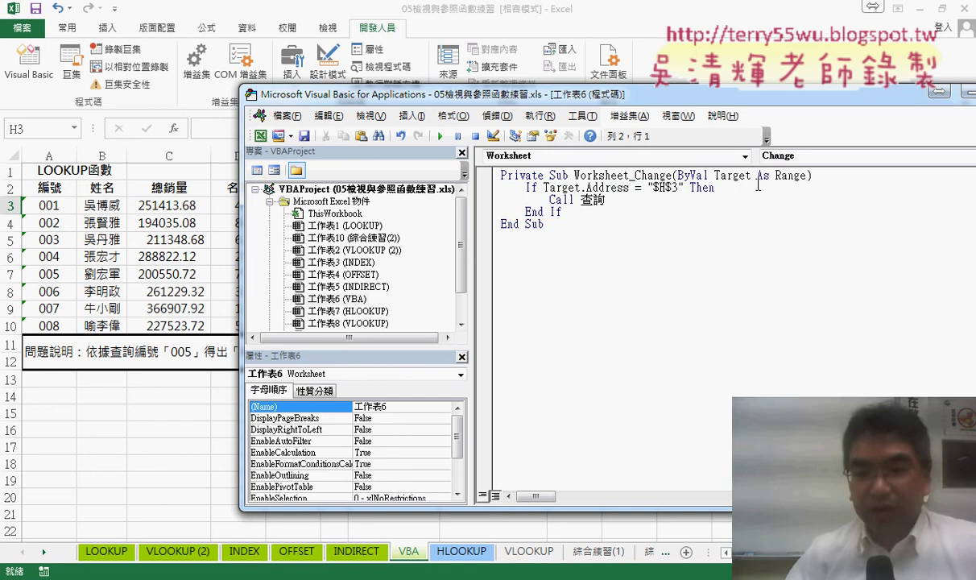
pyautogui.press('Return')
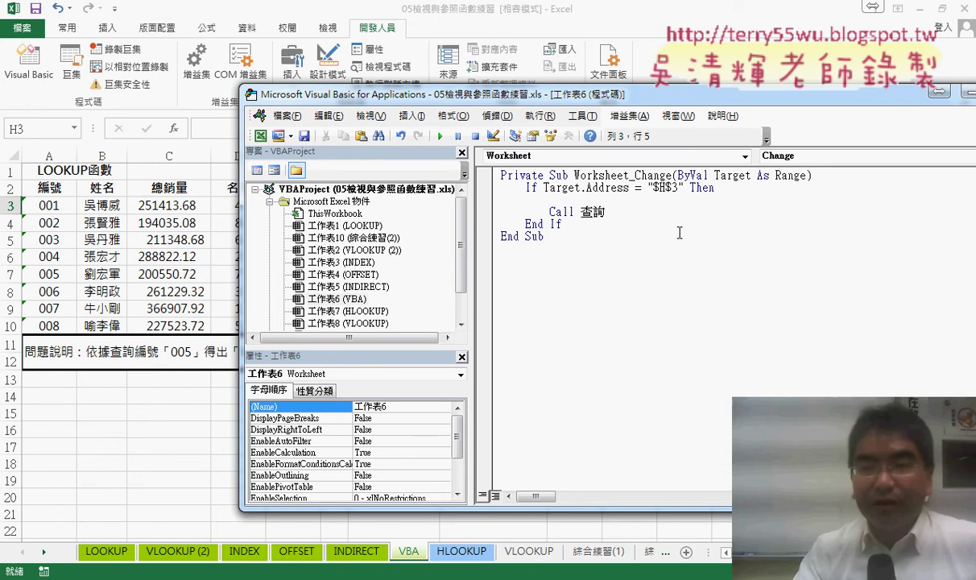
pyautogui.press('Delete')
pyautogui.press('Delete')
pyautogui.press('Delete')
pyautogui.press('Delete')
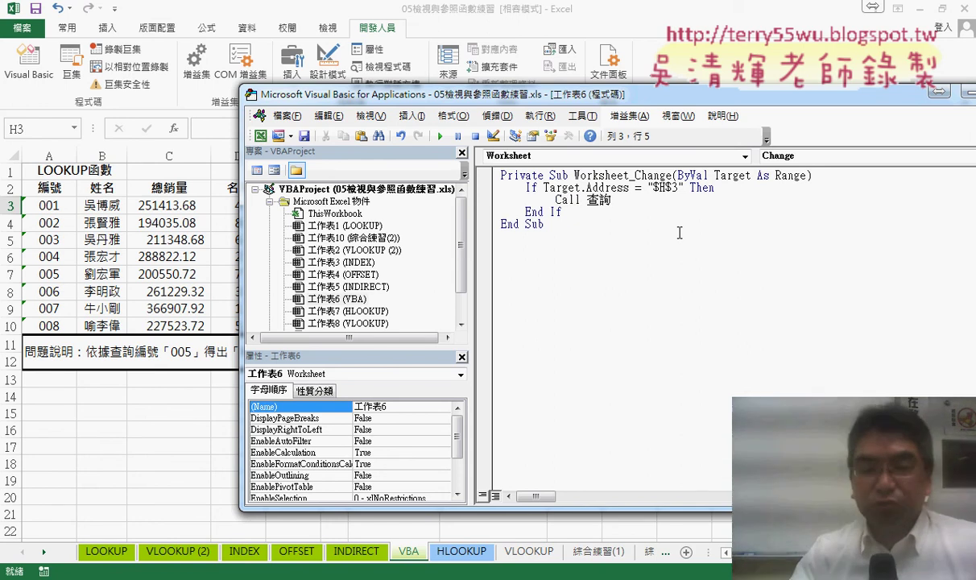
pyautogui.press('Delete')
# Clear the contents of rows 11–12 to remove the problem note.
pyautogui.click(68, 455)
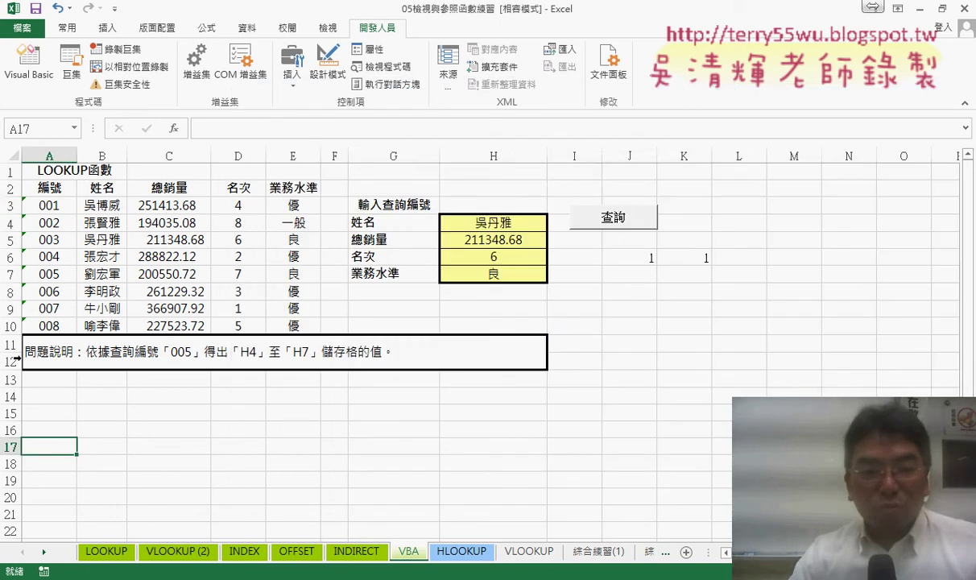
pyautogui.moveTo(13, 344); pyautogui.dragTo(14, 364)
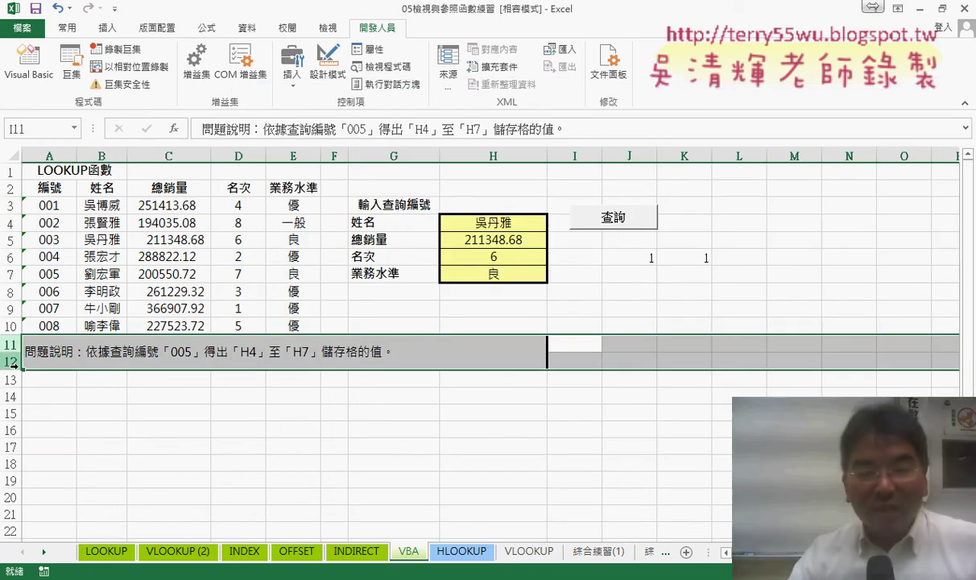
pyautogui.rightClick(242, 349)
pyautogui.click(282, 250)
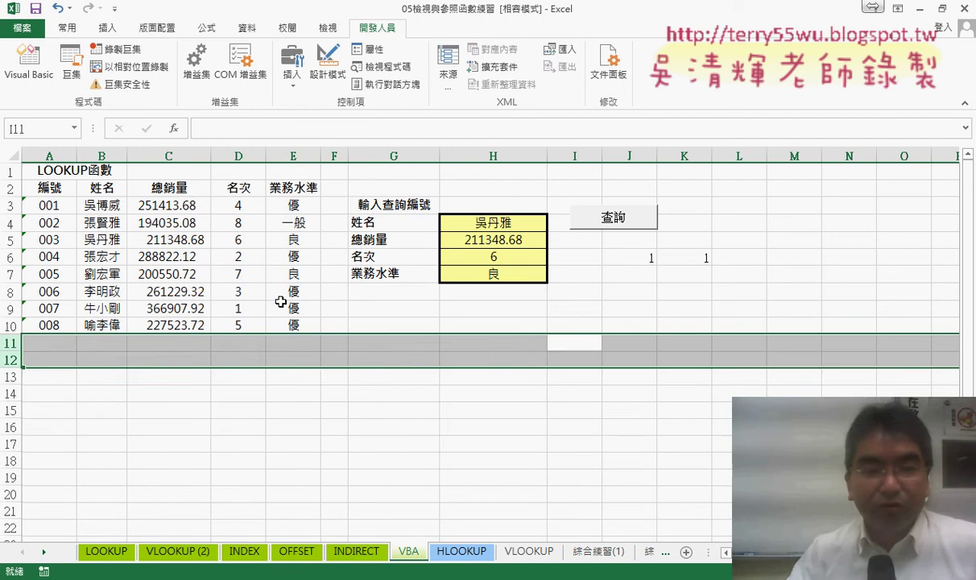
pyautogui.click(250, 376)
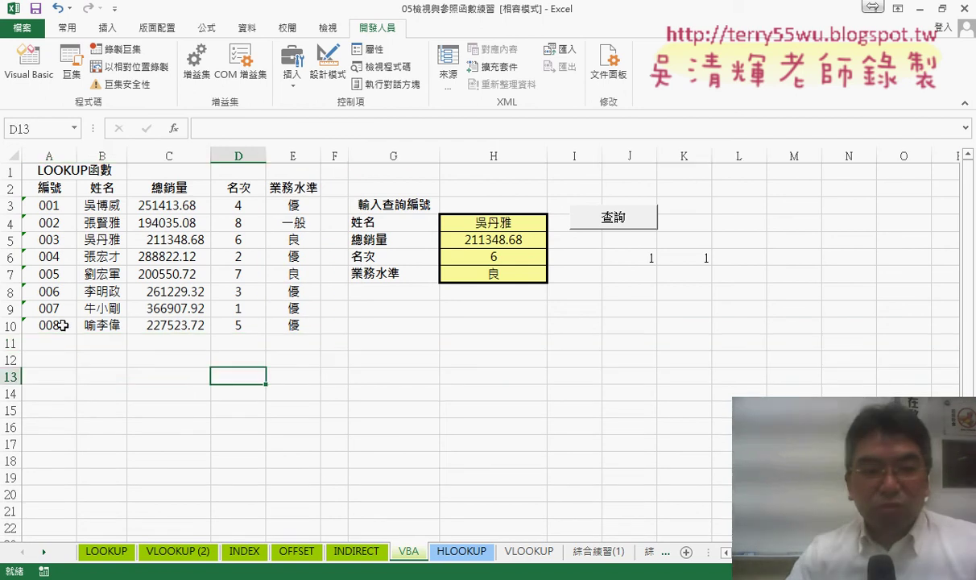
# Clear the name in B10 and delete row 10 holding the 008 record.
pyautogui.click(92, 325)
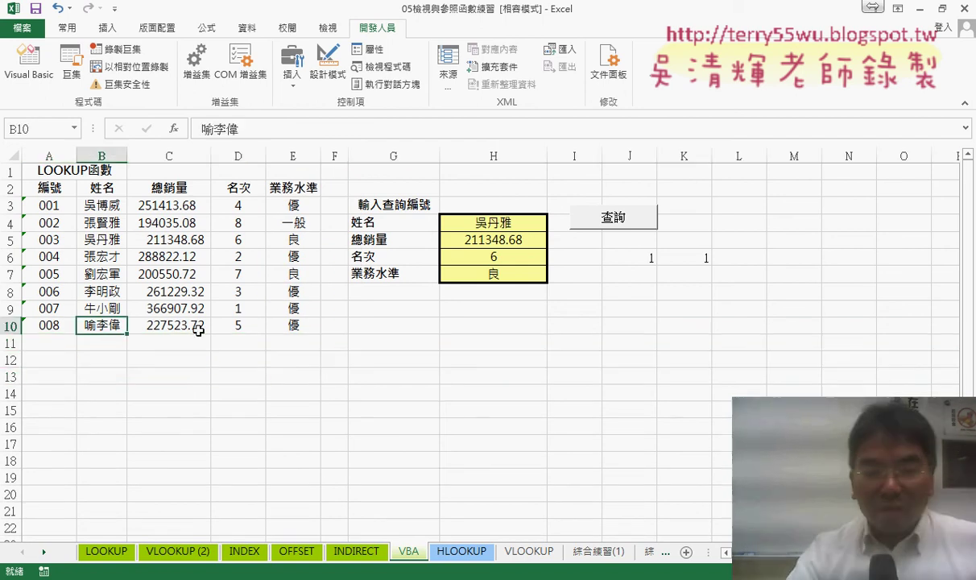
pyautogui.press('Delete')
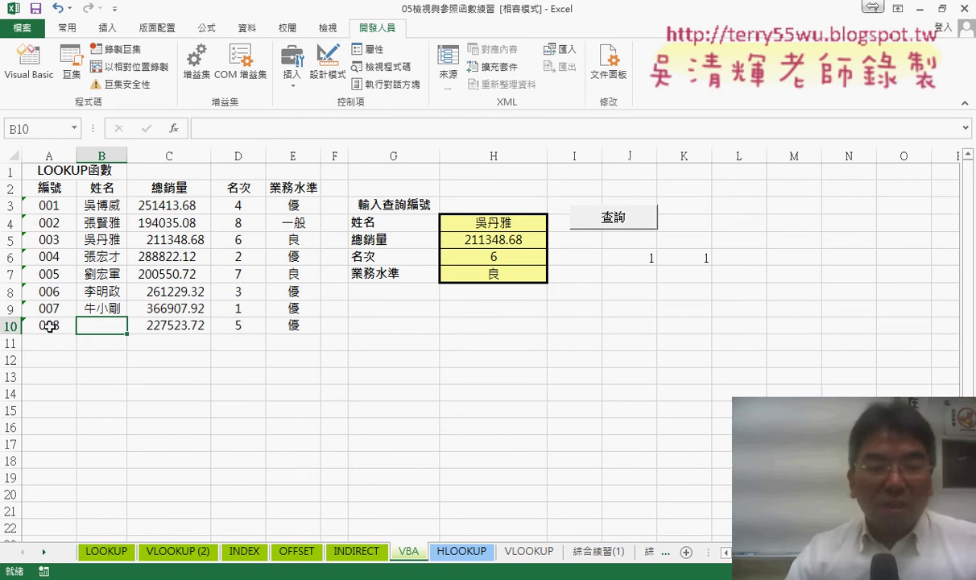
pyautogui.click(11, 325)
pyautogui.rightClick(97, 322)
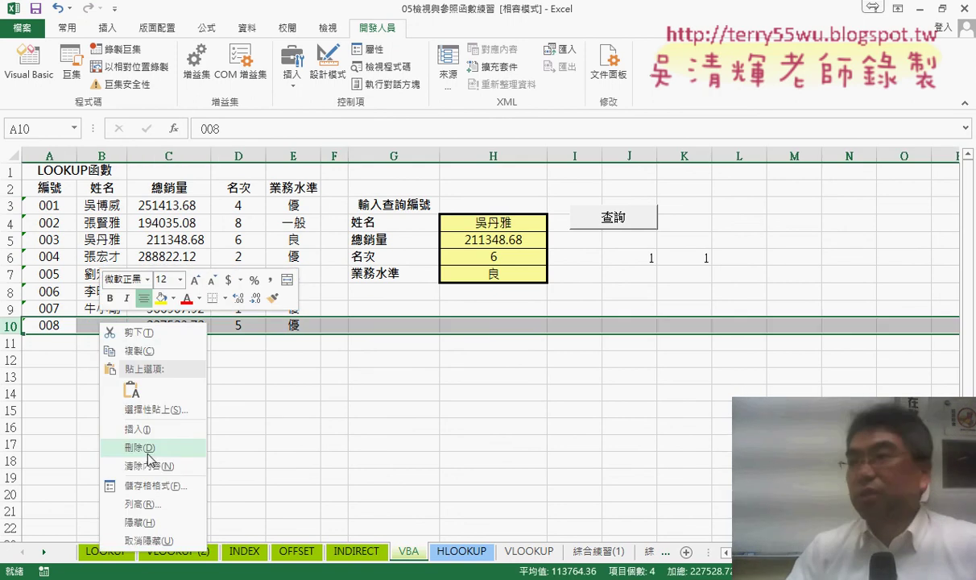
pyautogui.click(140, 448)
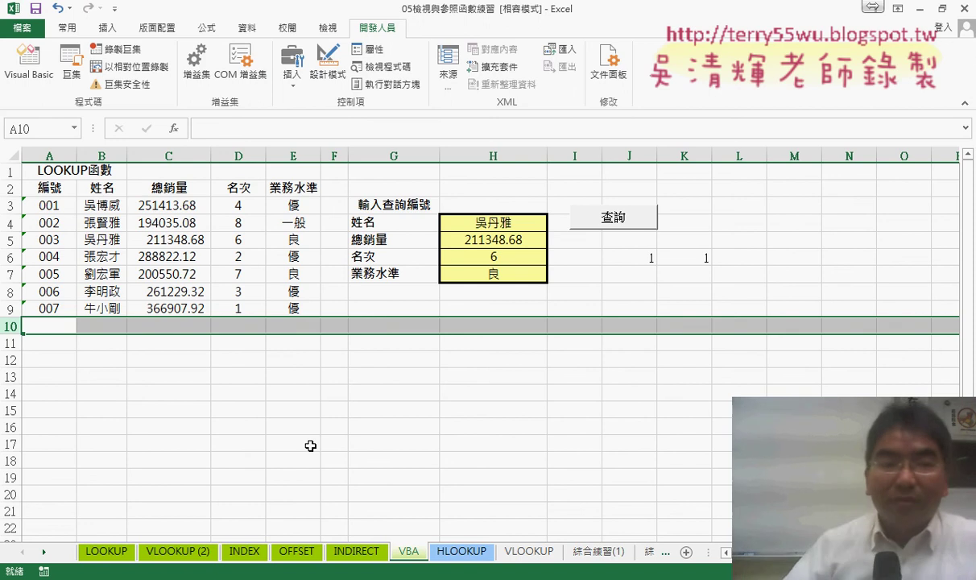
# Empty record 007's sales total in C9, then undo the recent deletions to restore the table.
pyautogui.click(171, 311)
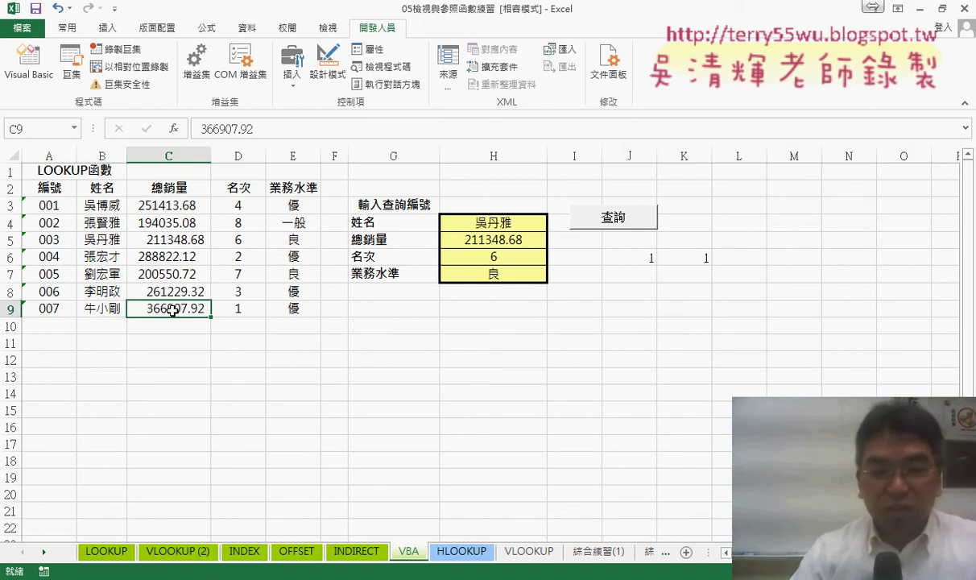
pyautogui.press('Delete')
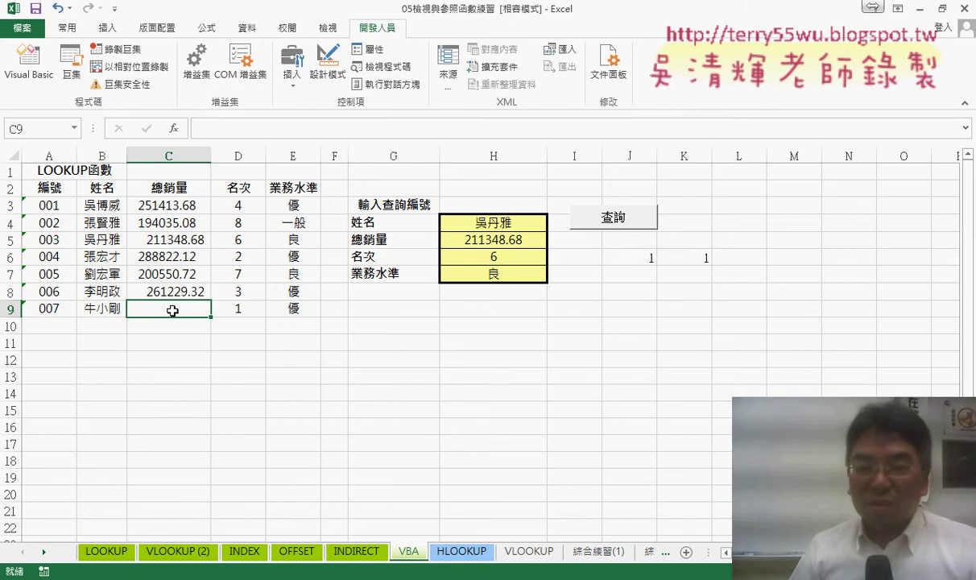
pyautogui.hotkey('ctrl', 'q')
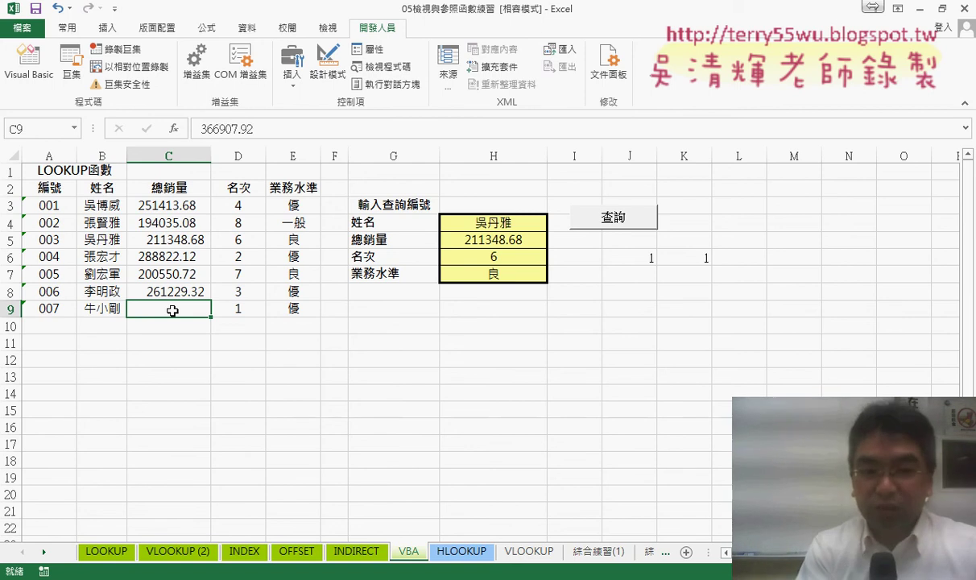